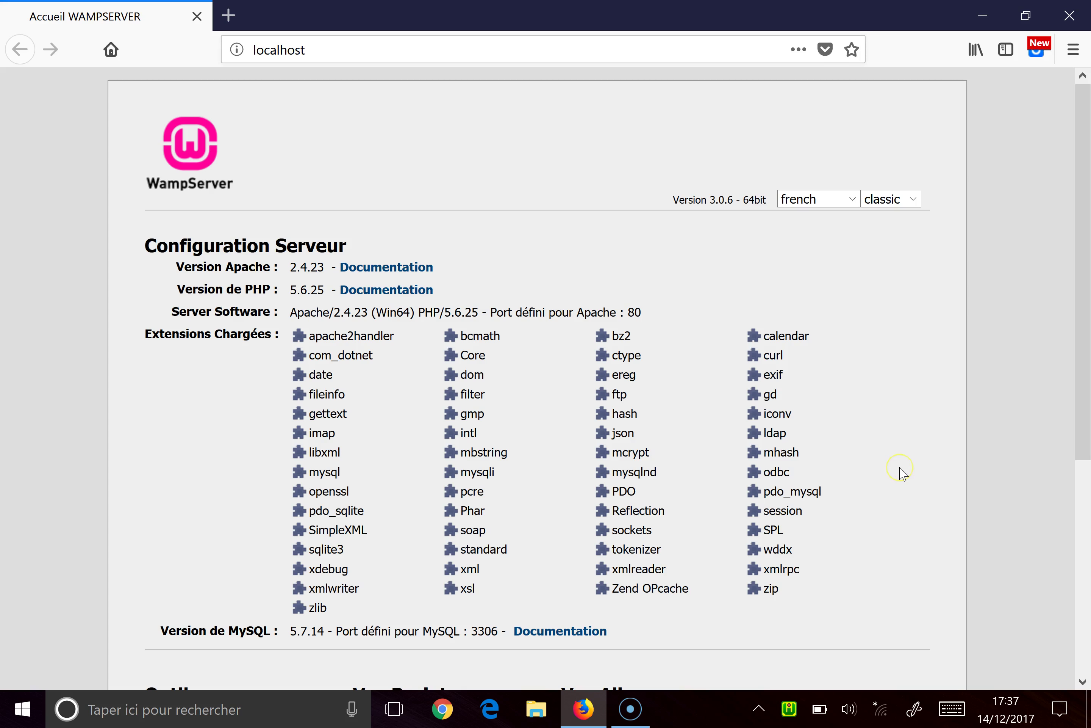
Step: Launch the prestashopSITE project's PrestaShop installer from the WampServer localhost page
{"action": "left_click_drag", "start_coordinate": [1083, 280], "coordinate": [1083, 427]}
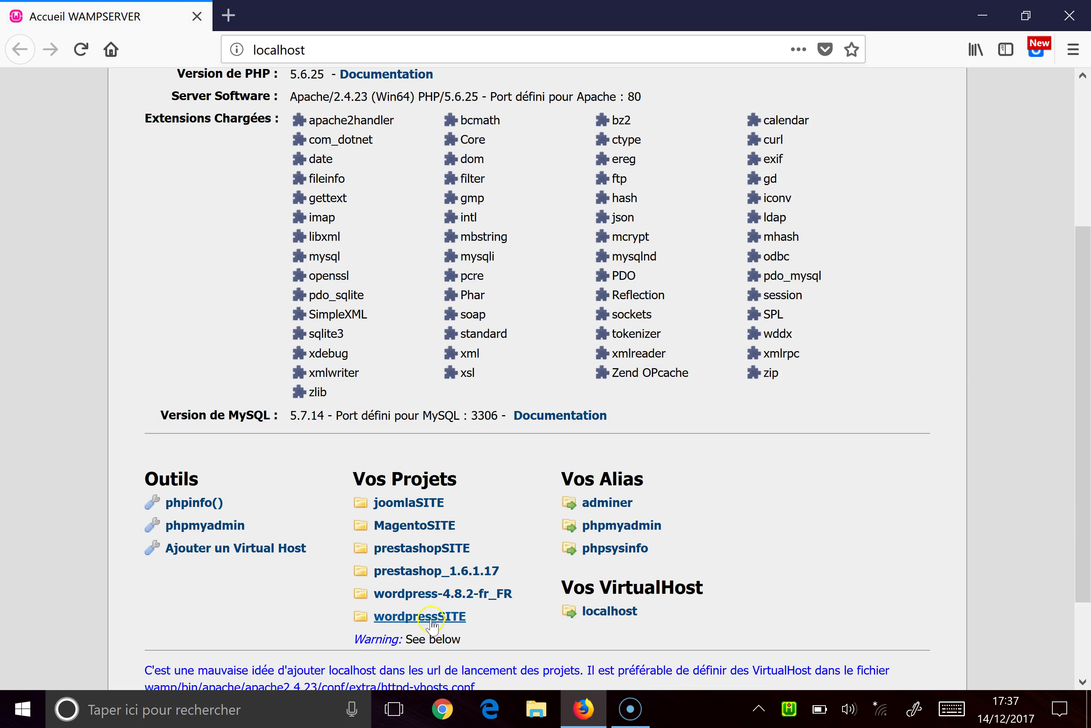
{"action": "left_click", "coordinate": [420, 547]}
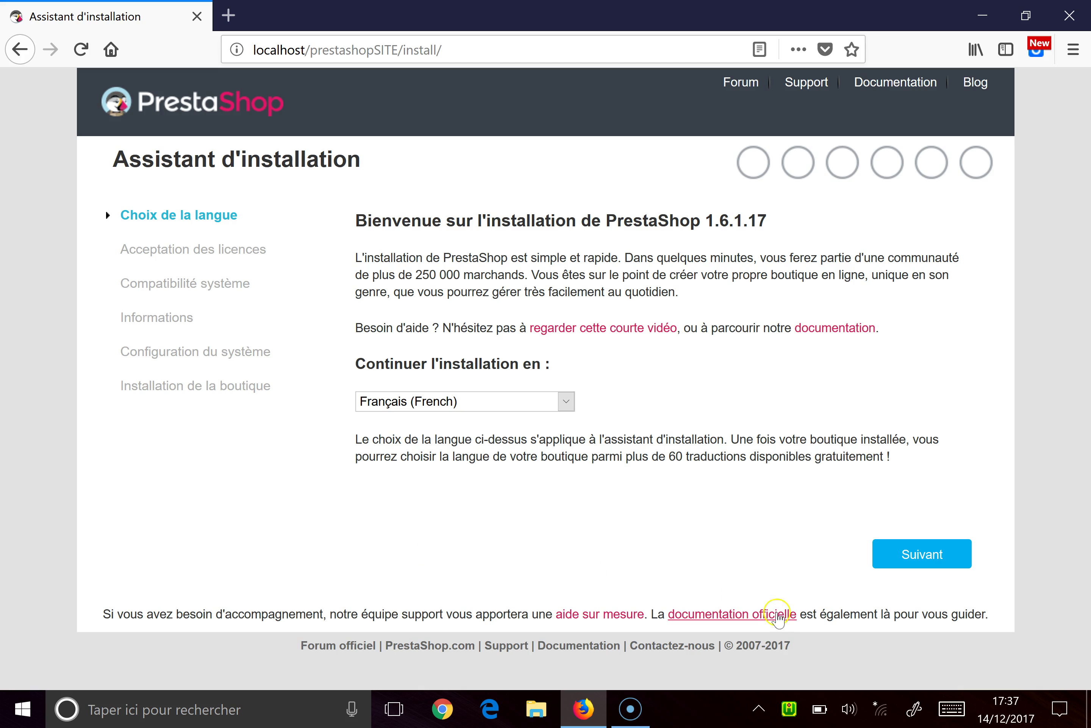
Step: Open phpMyAdmin from the WampServer tray menu and log in as root
{"action": "left_click", "coordinate": [789, 709]}
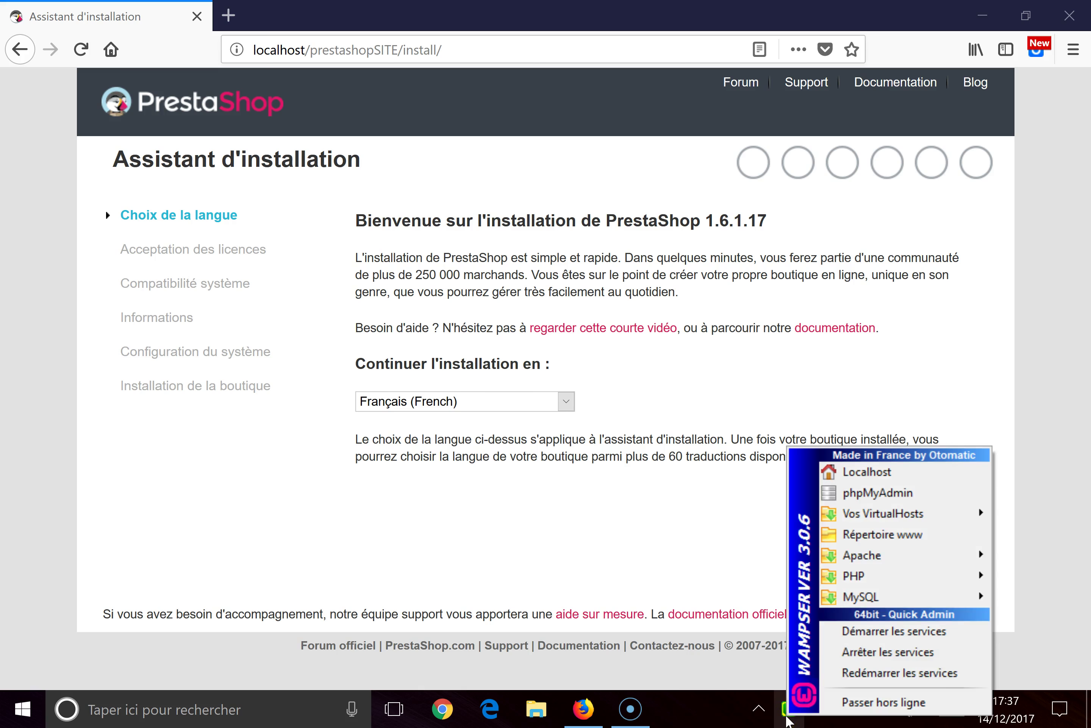
{"action": "left_click", "coordinate": [867, 497]}
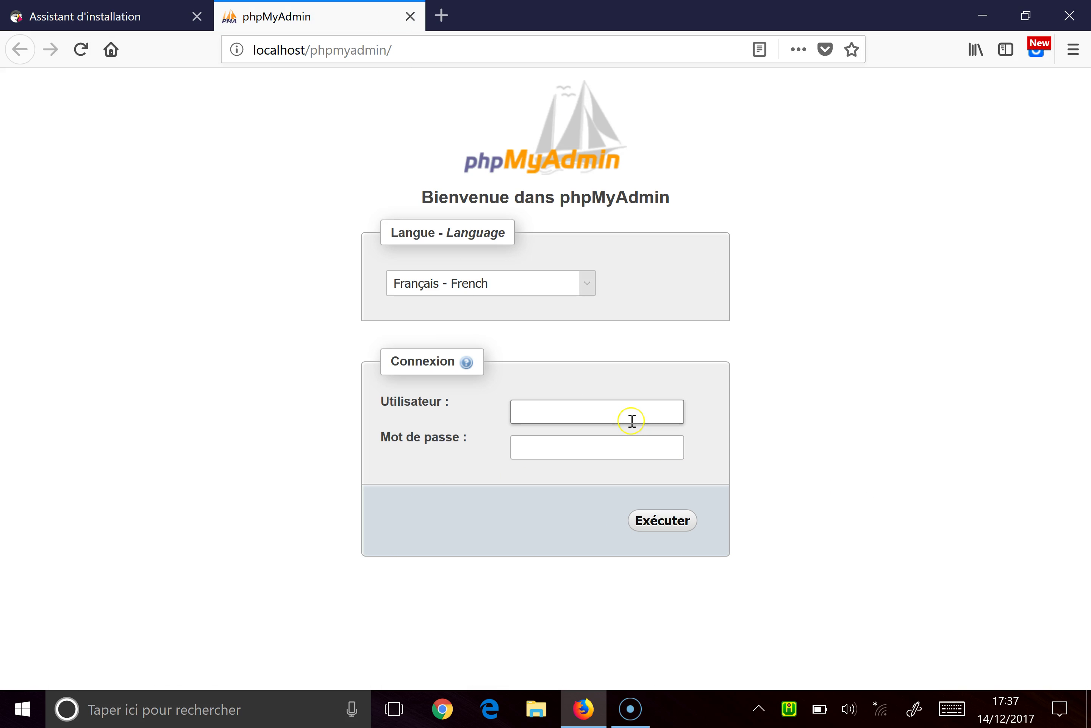
{"action": "type", "text": "root"}
{"action": "left_click", "coordinate": [625, 446]}
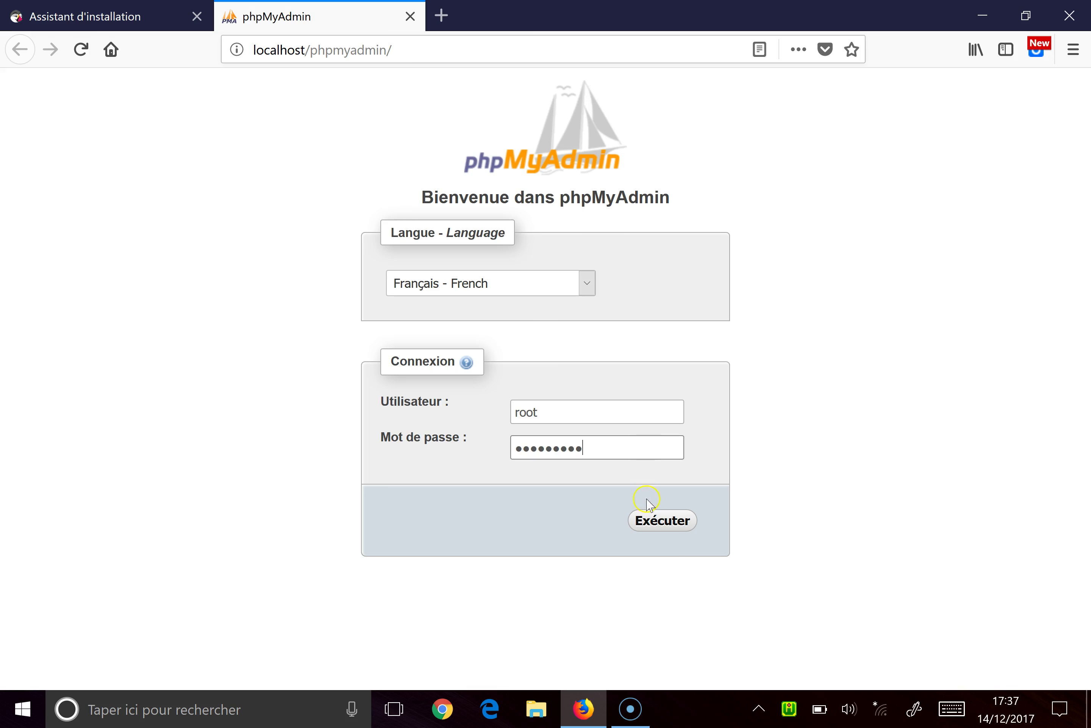
{"action": "left_click", "coordinate": [655, 533]}
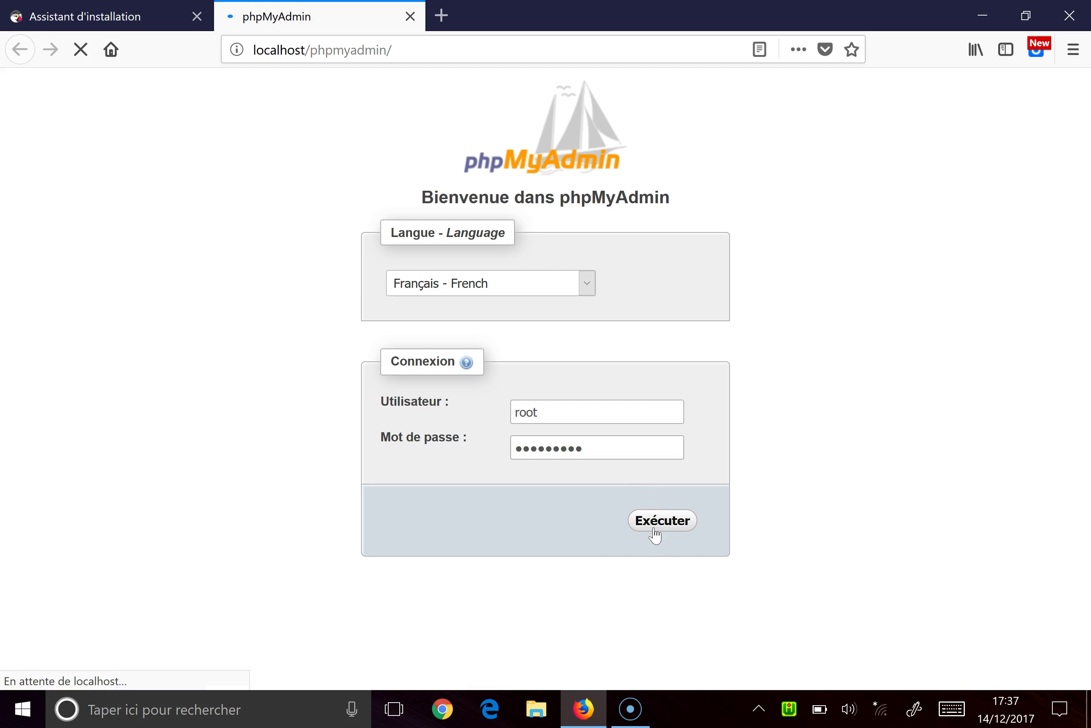
{"action": "left_click", "coordinate": [673, 529]}
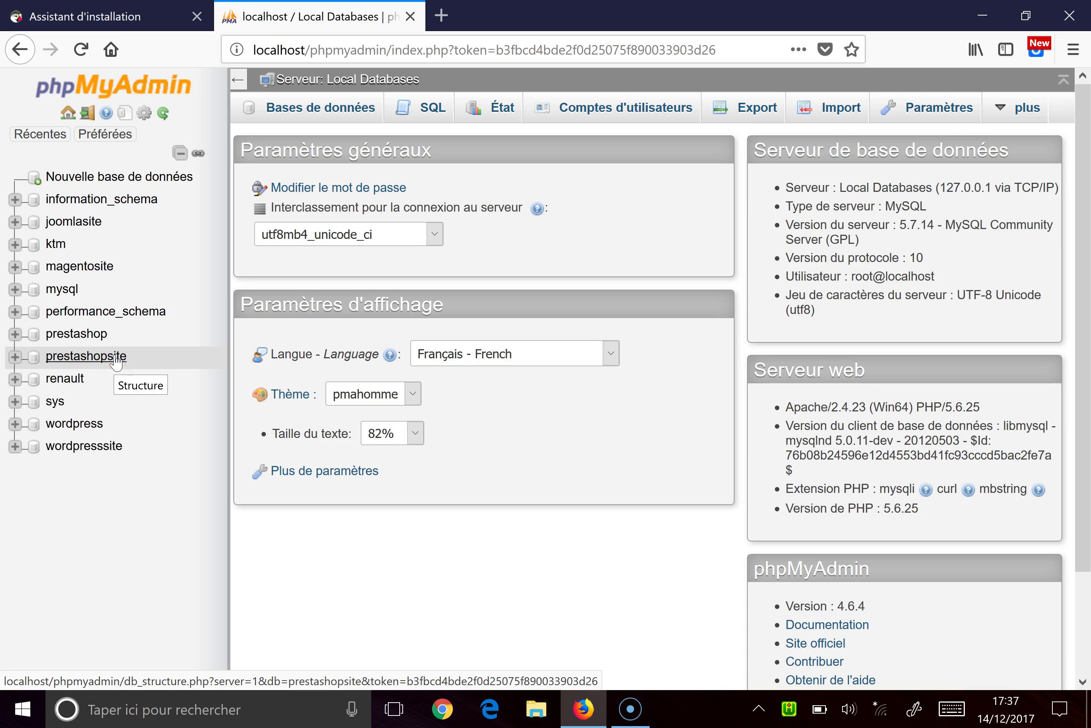
Step: Review the database list, confirming prestashopsite exists, then close phpMyAdmin
{"action": "left_click", "coordinate": [295, 116]}
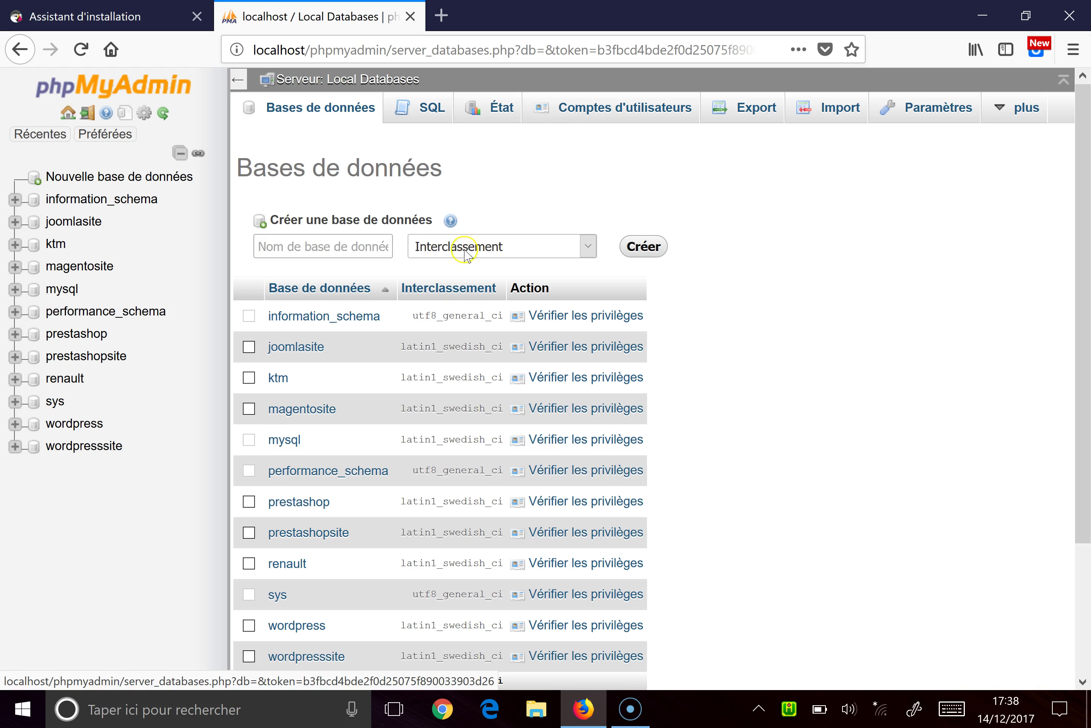
{"action": "left_click", "coordinate": [338, 246]}
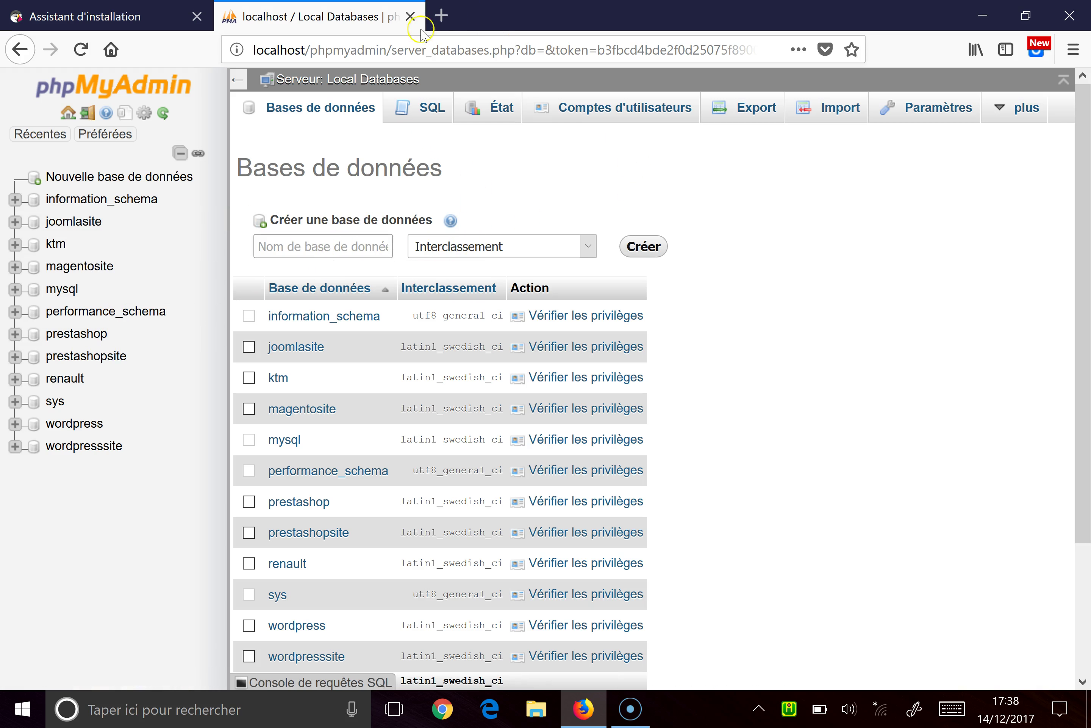
{"action": "left_click", "coordinate": [410, 17]}
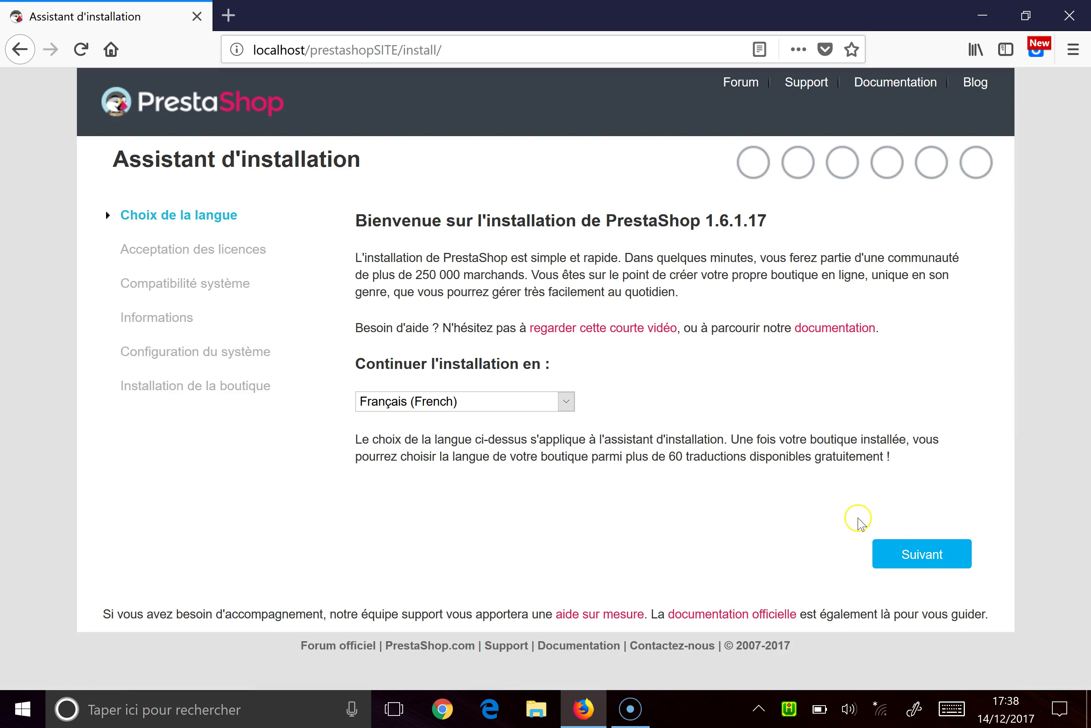
Step: Continue in French, accept the licence terms, and pass the compatibility check
{"action": "left_click", "coordinate": [898, 552]}
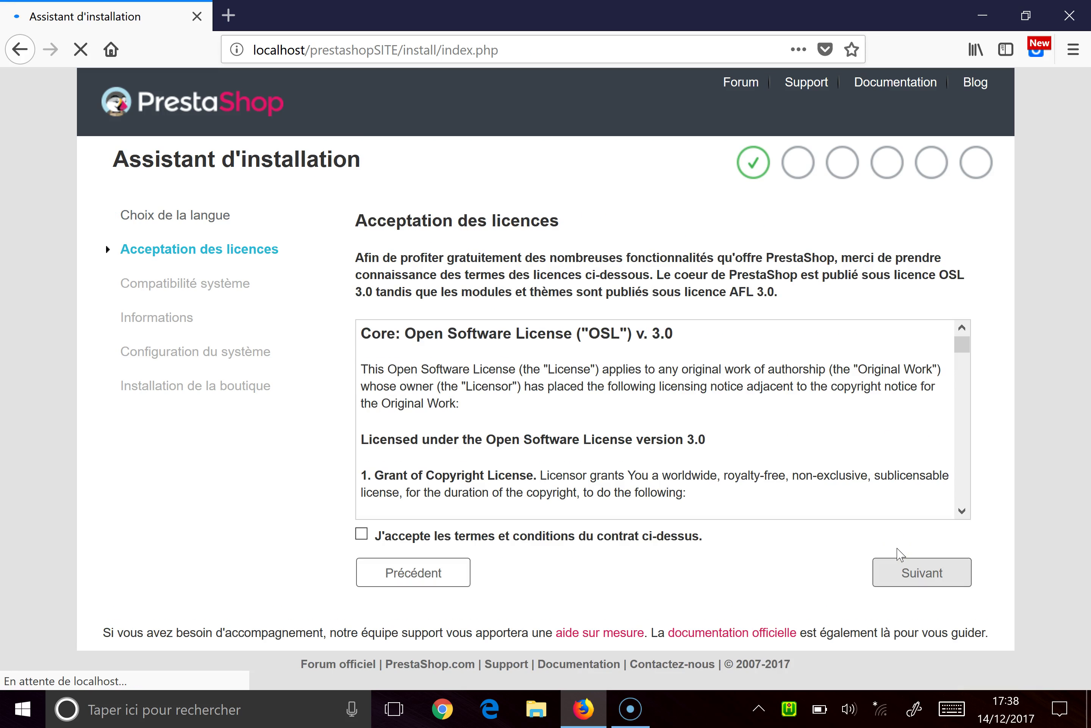
{"action": "left_click", "coordinate": [452, 540]}
{"action": "left_click", "coordinate": [905, 568]}
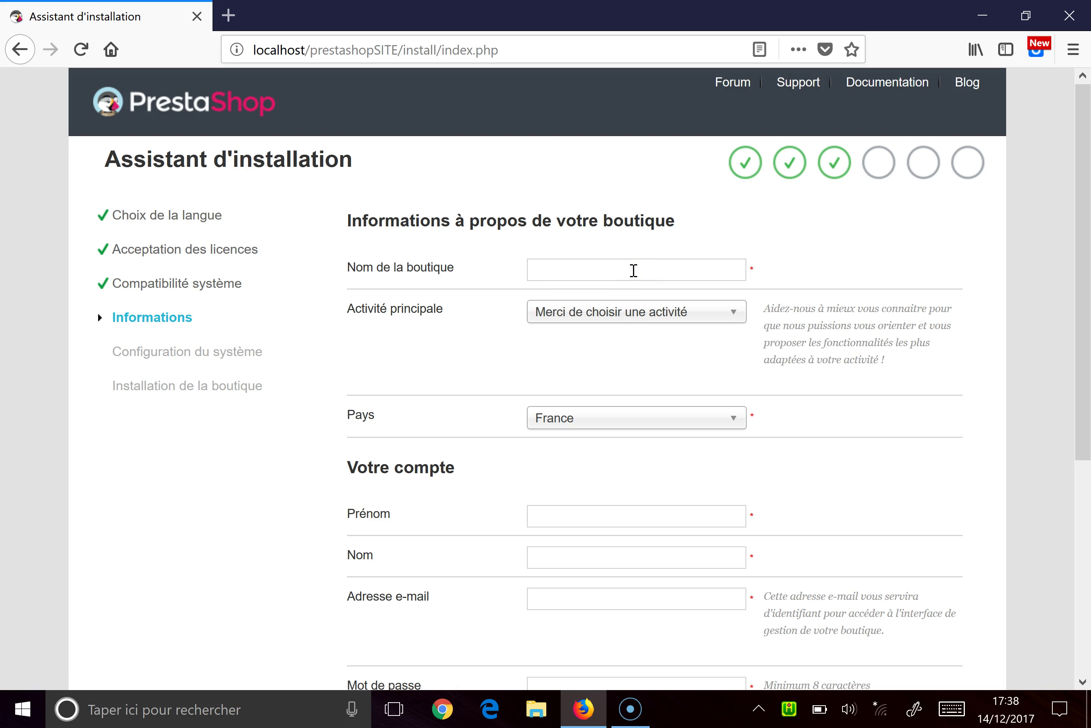
Step: Name the shop 'escalade' and set its main activity to Sports et loisirs
{"action": "type", "text": "escalae"}
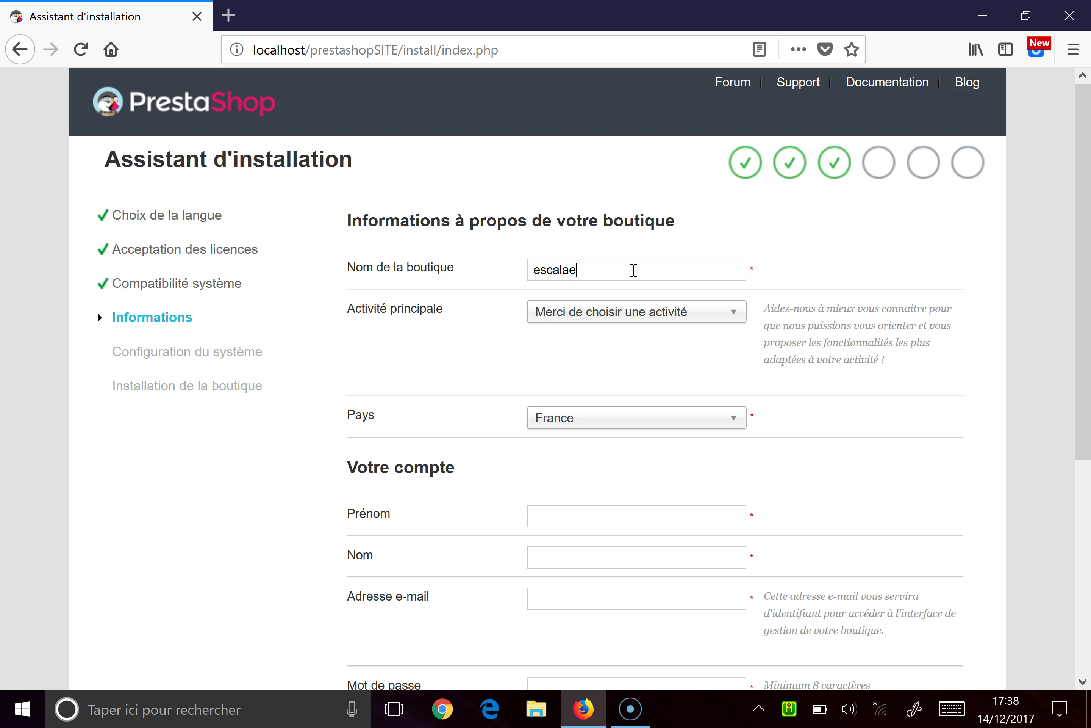
{"action": "key", "text": "BackSpace"}
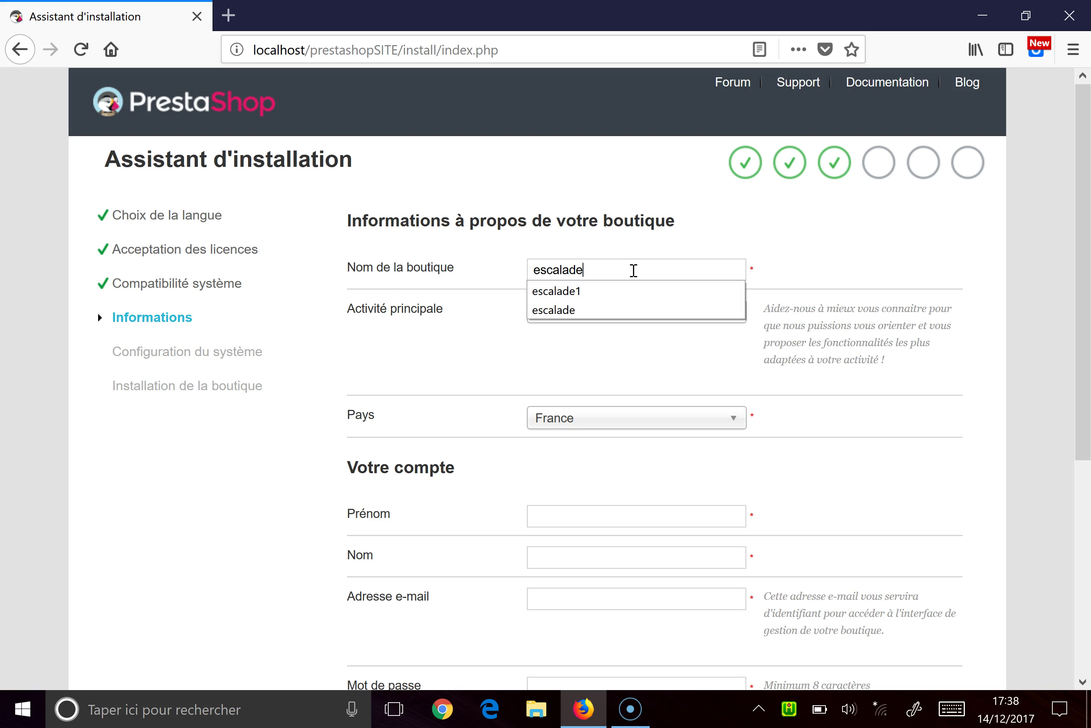
{"action": "left_click", "coordinate": [634, 311]}
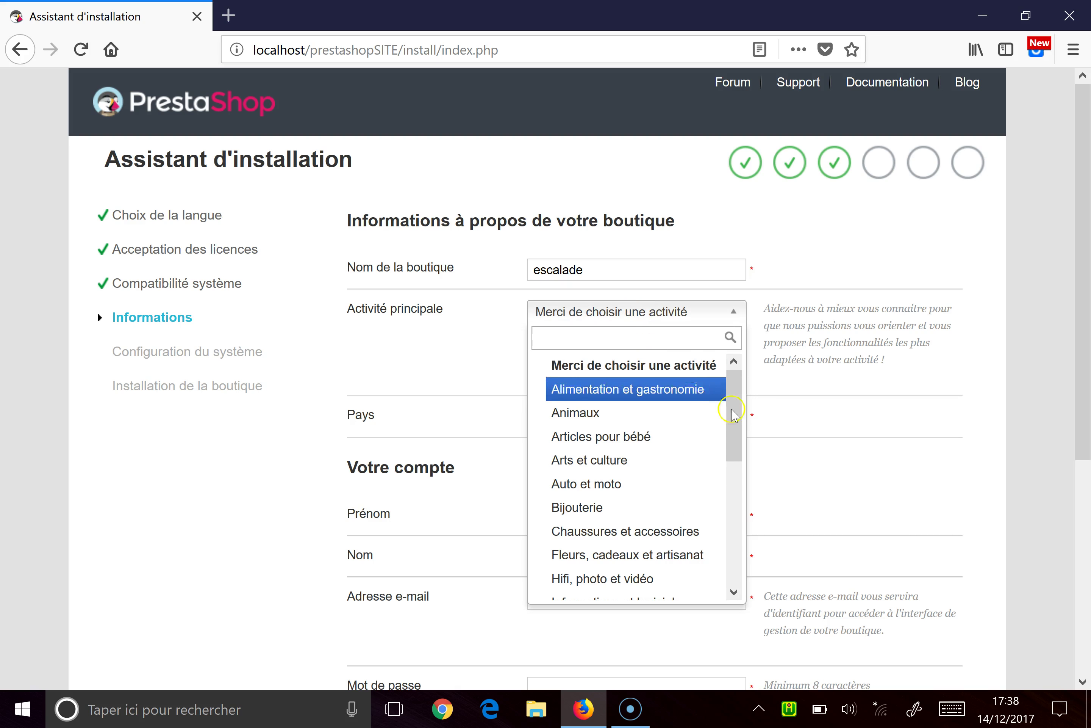
{"action": "left_click_drag", "start_coordinate": [745, 392], "coordinate": [747, 502]}
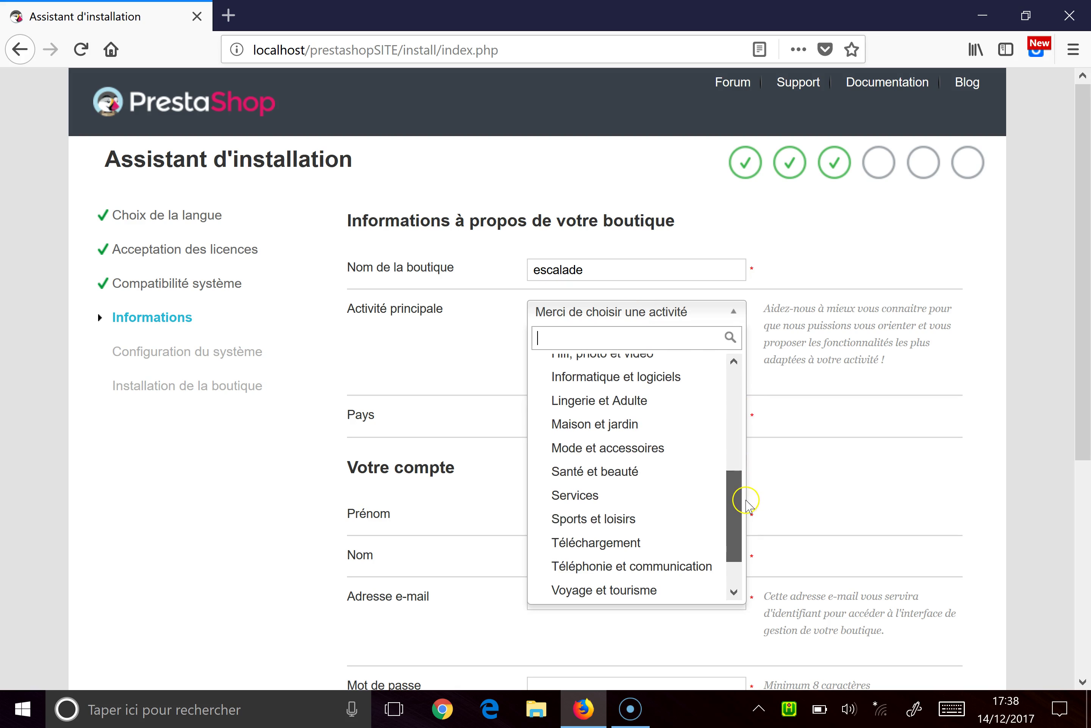
{"action": "left_click", "coordinate": [649, 517]}
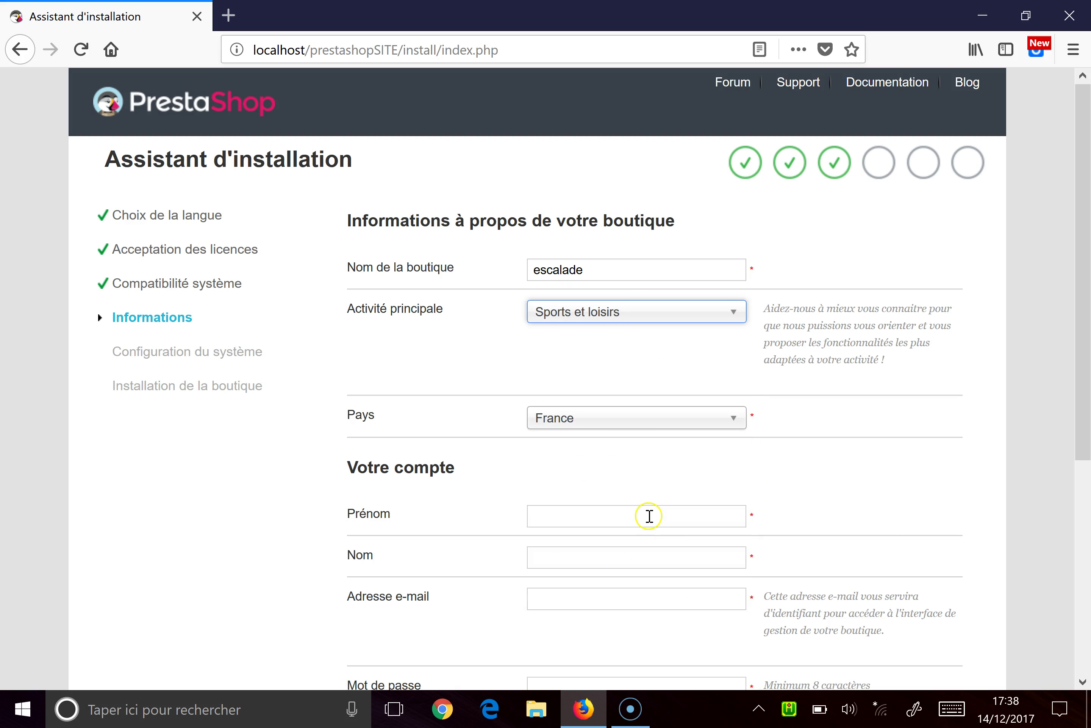
Step: Fill in the administrator's first name, last name and e-mail address
{"action": "left_click", "coordinate": [593, 525]}
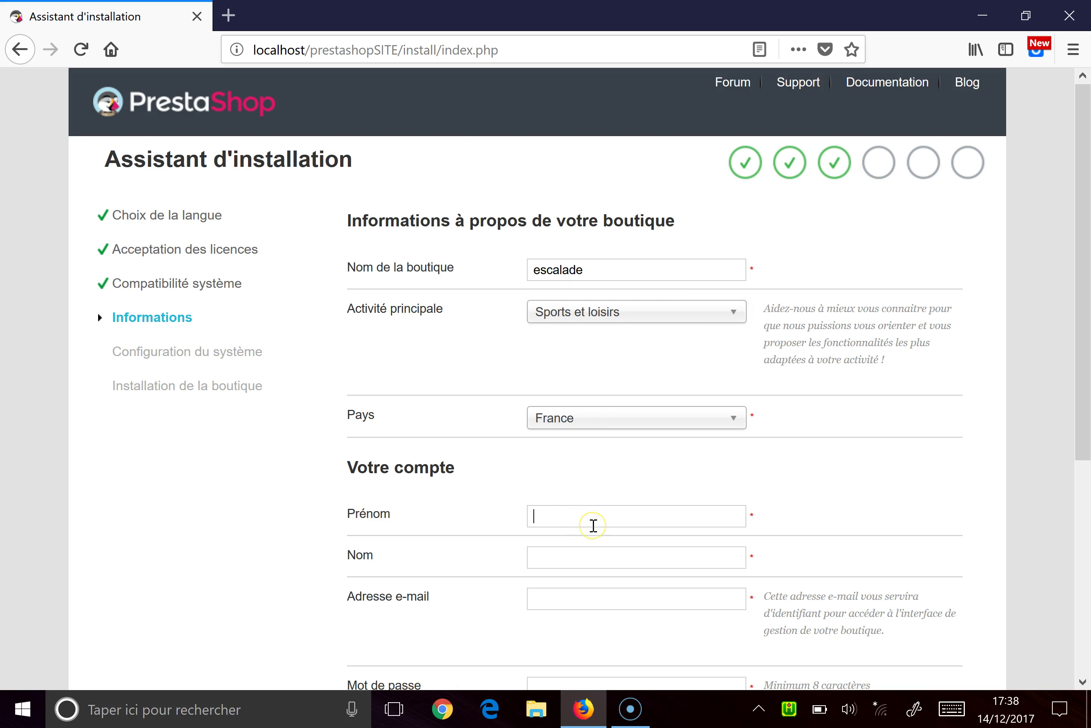
{"action": "type", "text": "eric"}
{"action": "left_click", "coordinate": [593, 536]}
{"action": "left_click", "coordinate": [586, 562]}
{"action": "type", "text": "julia"}
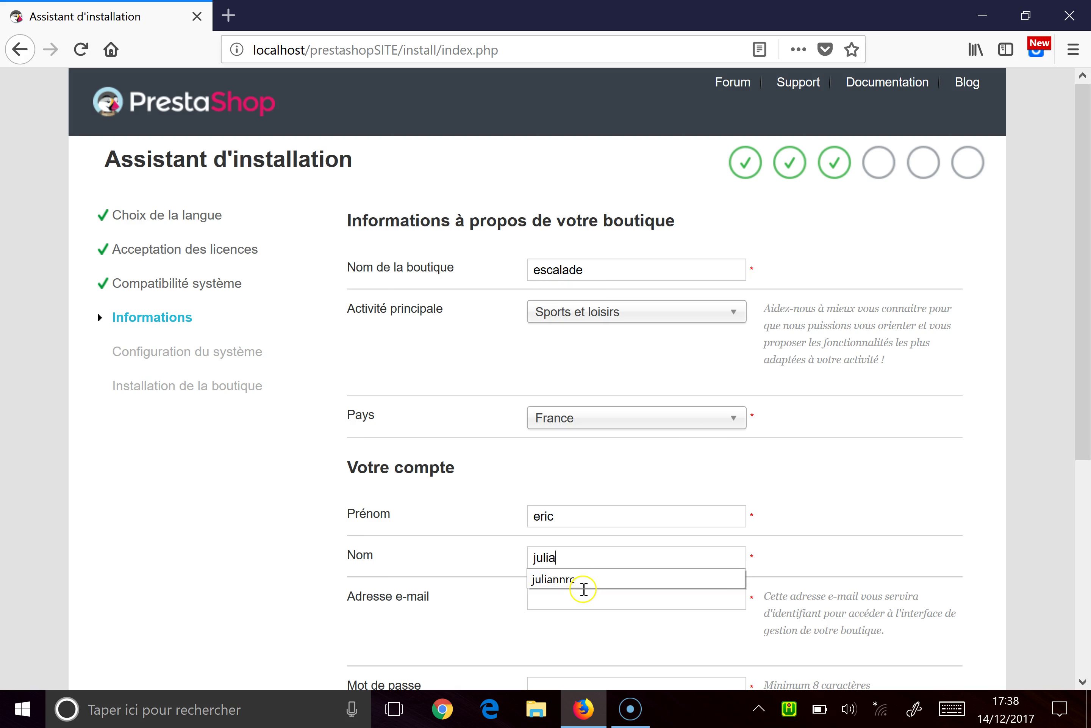
{"action": "left_click", "coordinate": [584, 593]}
{"action": "left_click", "coordinate": [573, 563]}
{"action": "type", "text": "nnrc"}
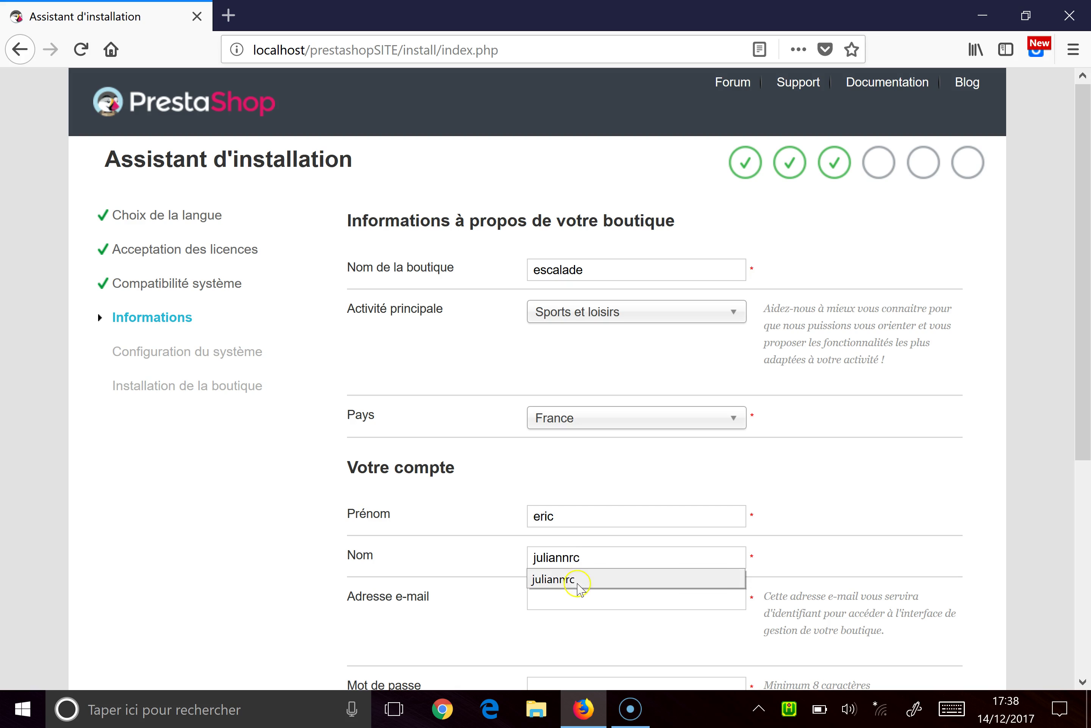
{"action": "left_click", "coordinate": [570, 606]}
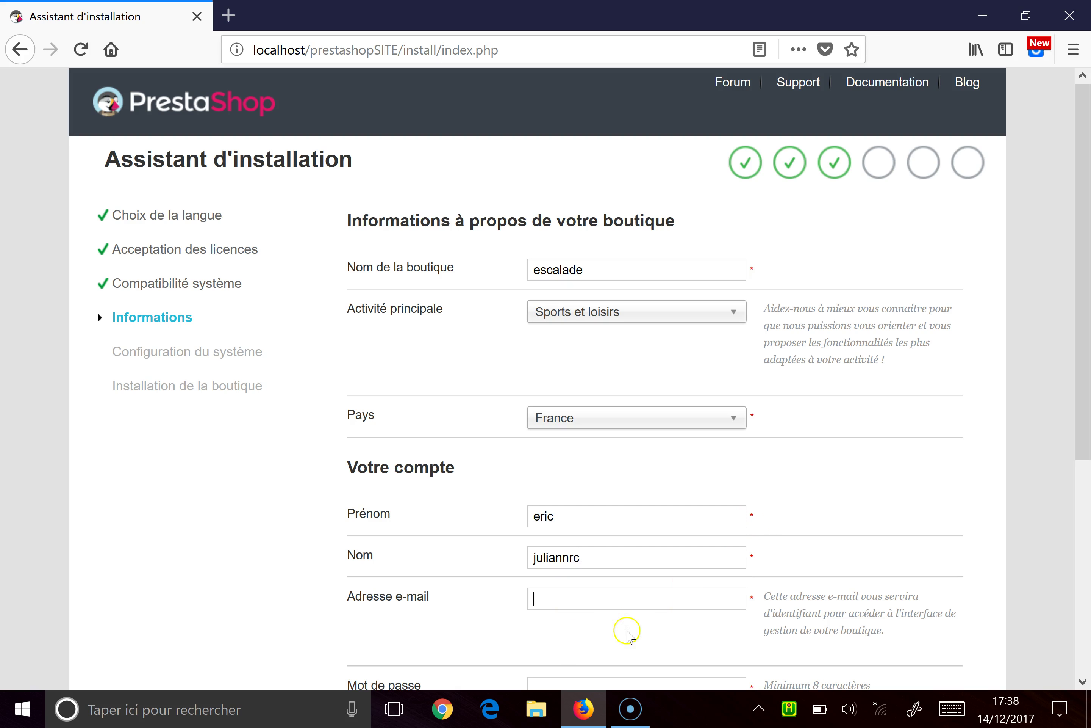
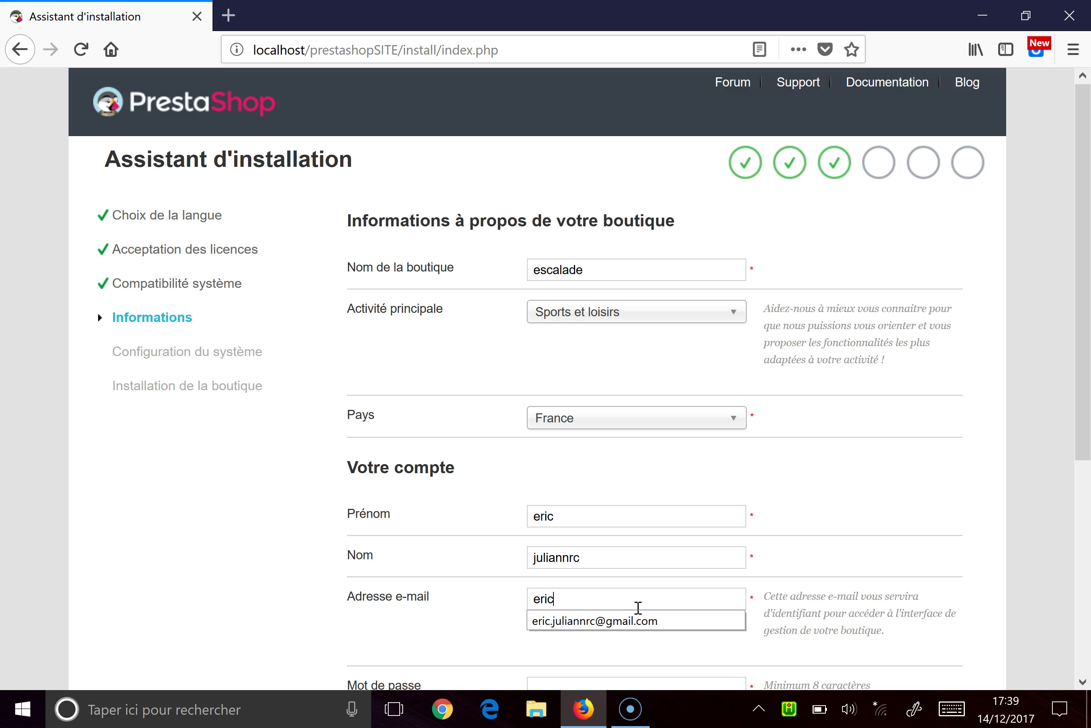
{"action": "left_click", "coordinate": [638, 624]}
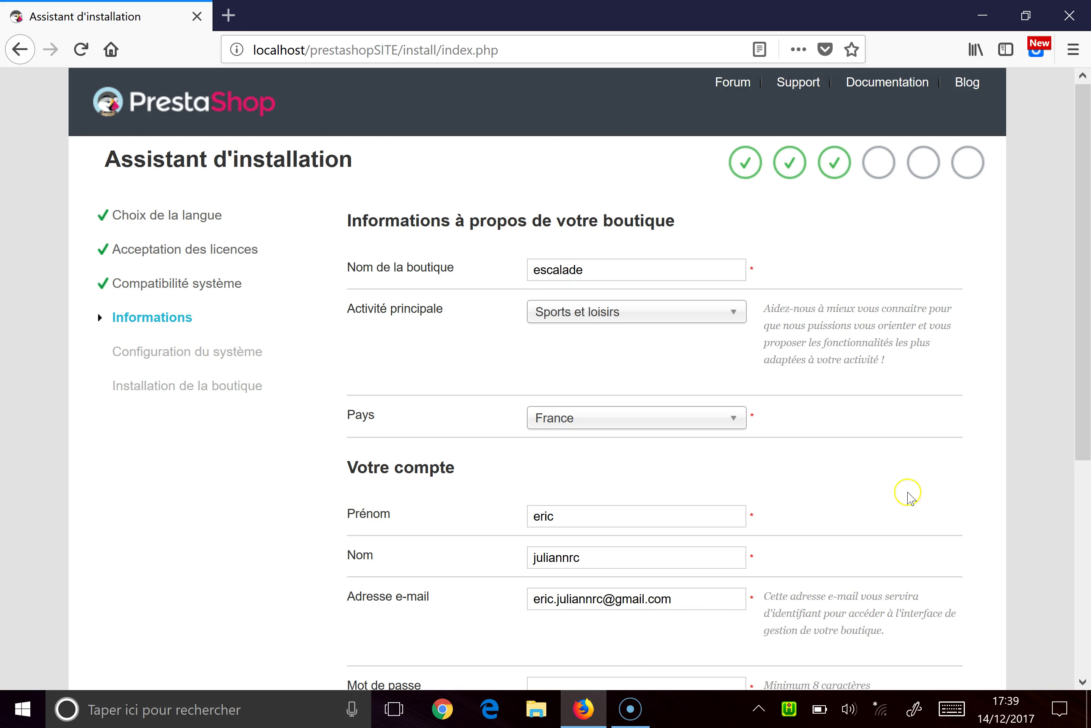
Step: Confirm the administrator password and submit the shop and account details
{"action": "left_click_drag", "start_coordinate": [1083, 359], "coordinate": [1084, 447]}
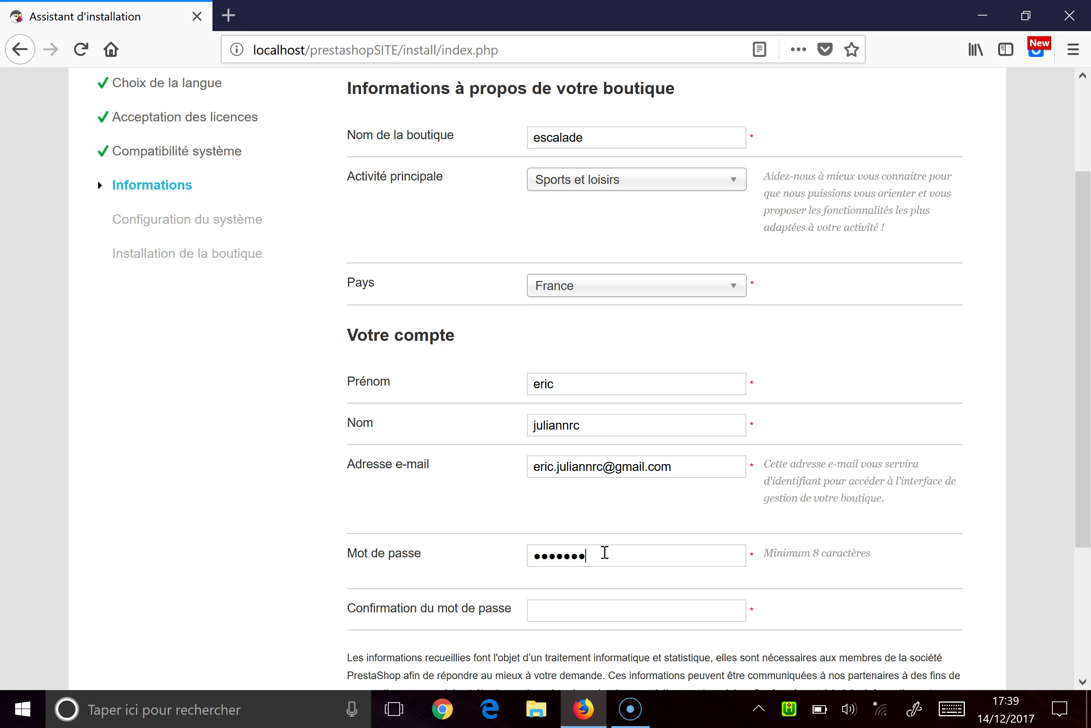
{"action": "left_click", "coordinate": [601, 613]}
{"action": "scroll", "coordinate": [1084, 423], "scroll_direction": "down", "scroll_amount": 4}
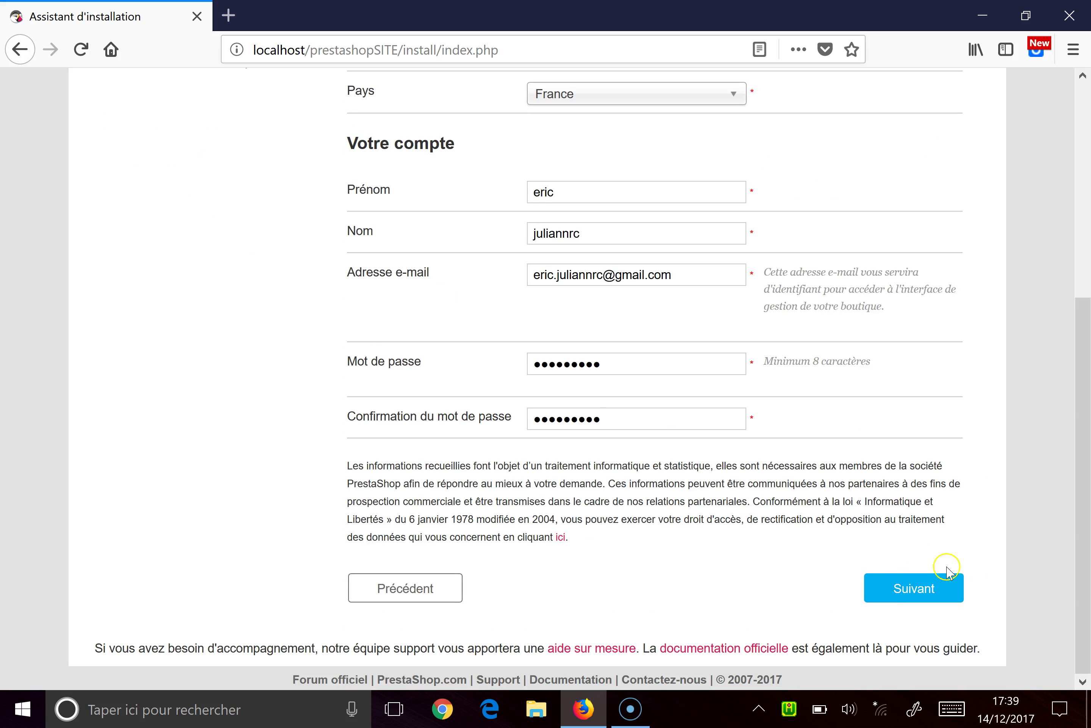
{"action": "left_click", "coordinate": [951, 593]}
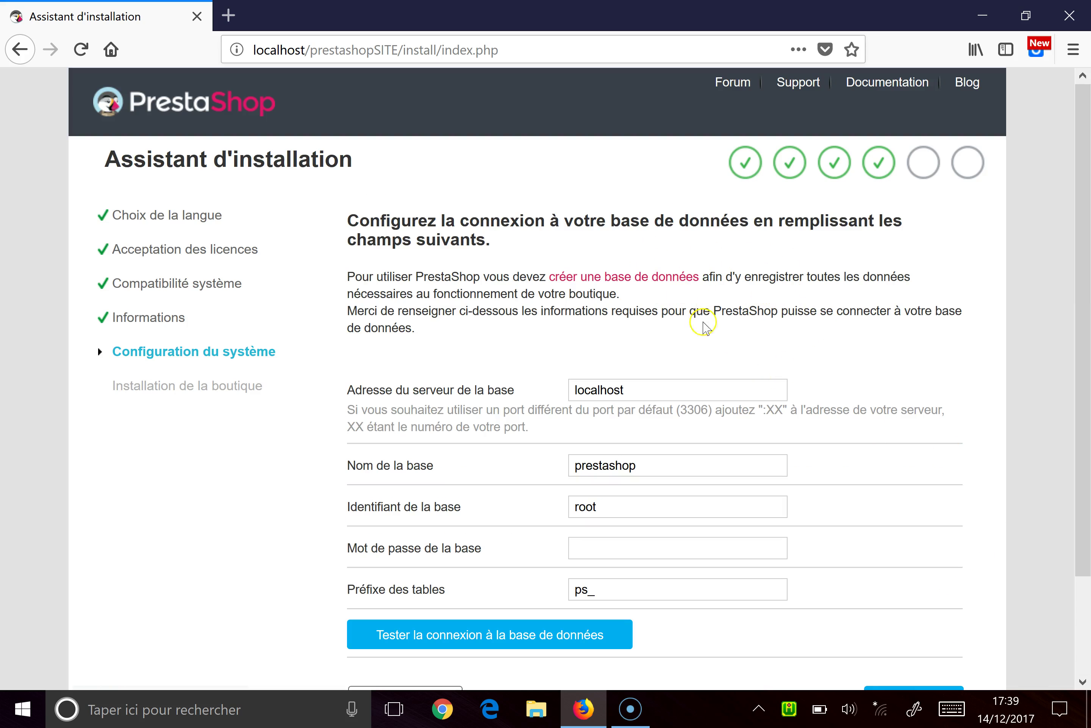
Step: Enter the database password, test the prestashopsite connection, and run the shop installation
{"action": "left_click_drag", "start_coordinate": [1085, 226], "coordinate": [1086, 282]}
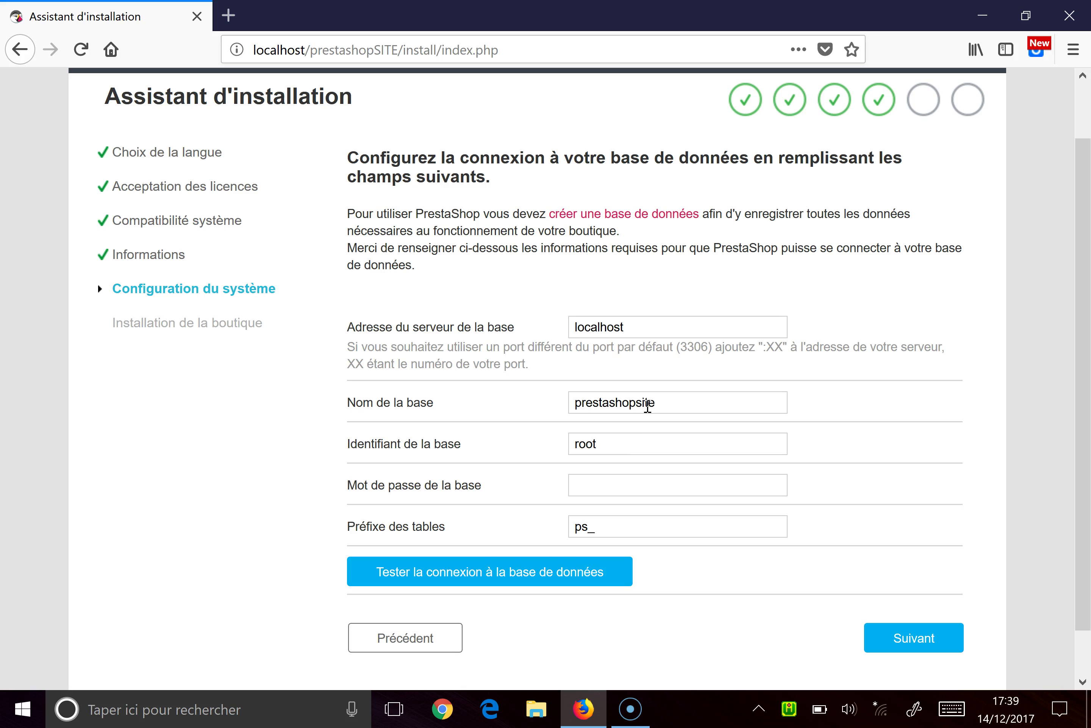
{"action": "left_click", "coordinate": [606, 483]}
{"action": "type", "text": "root"}
{"action": "left_click", "coordinate": [545, 573]}
{"action": "left_click_drag", "start_coordinate": [1085, 425], "coordinate": [1086, 513]}
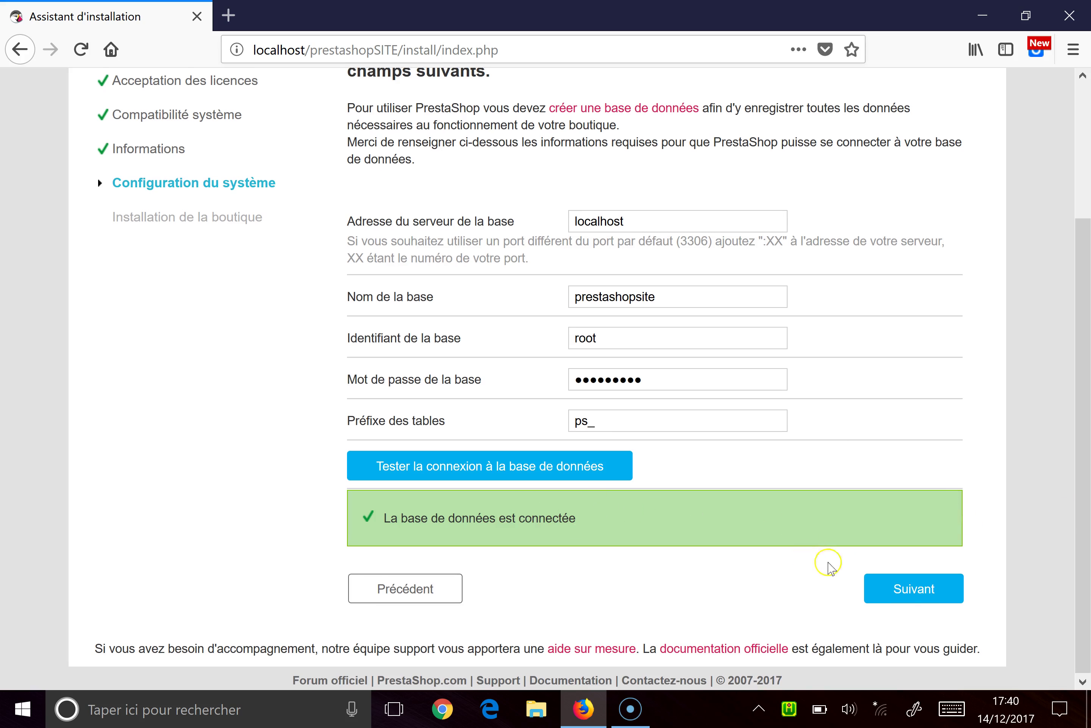
{"action": "left_click", "coordinate": [909, 588]}
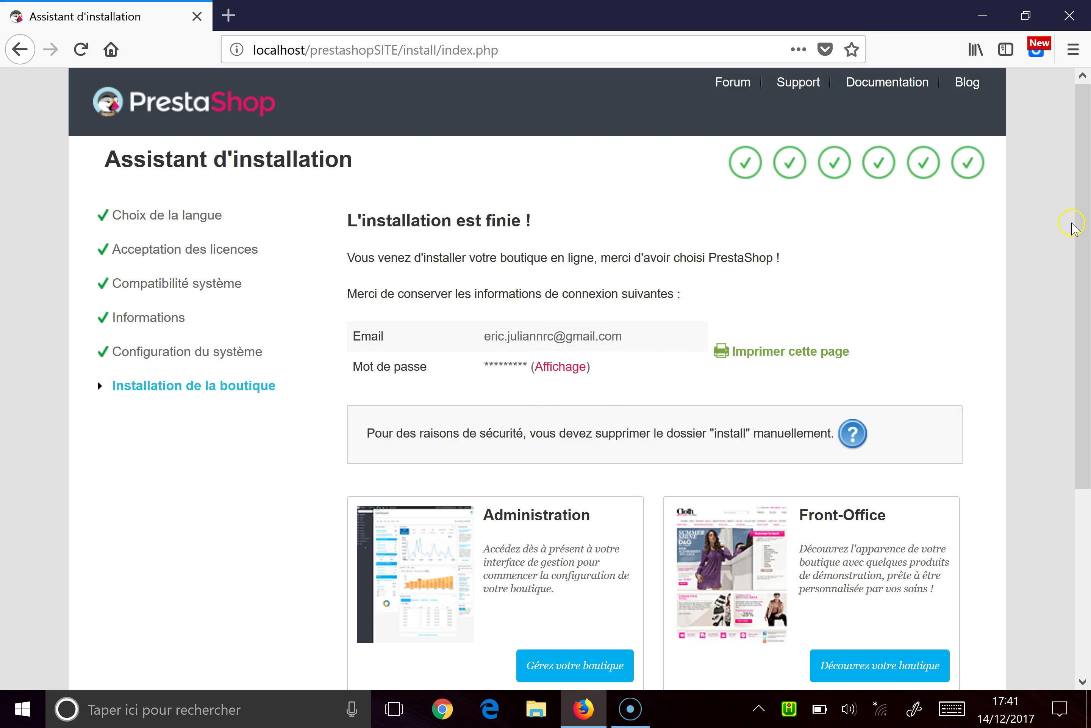
Step: Open the 'Découvrez votre boutique' storefront link in a new browser tab
{"action": "left_click_drag", "start_coordinate": [1083, 261], "coordinate": [1085, 269]}
{"action": "left_click_drag", "start_coordinate": [1087, 328], "coordinate": [1087, 372]}
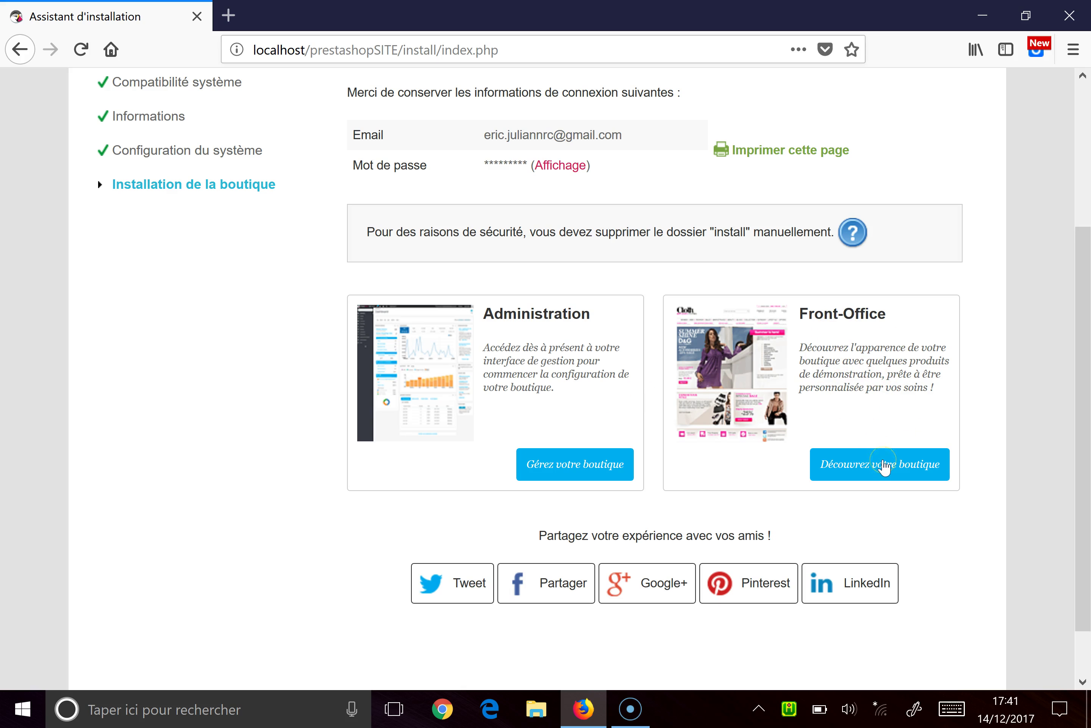
{"action": "right_click", "coordinate": [881, 463]}
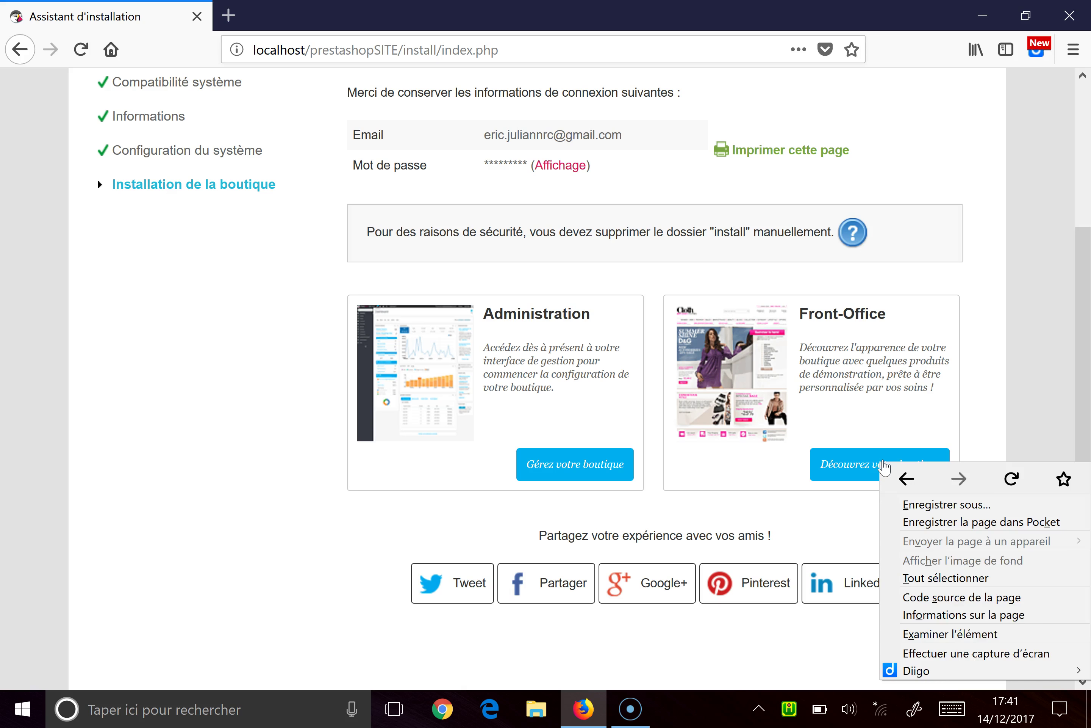
{"action": "key", "text": "Escape"}
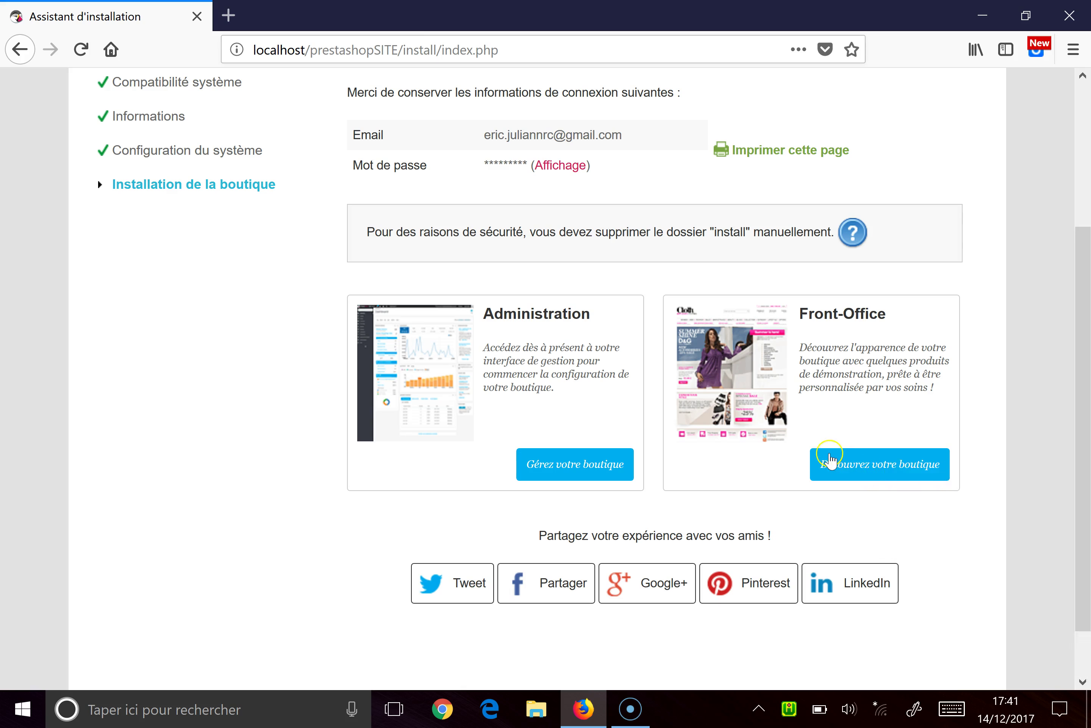
{"action": "left_click", "coordinate": [831, 458]}
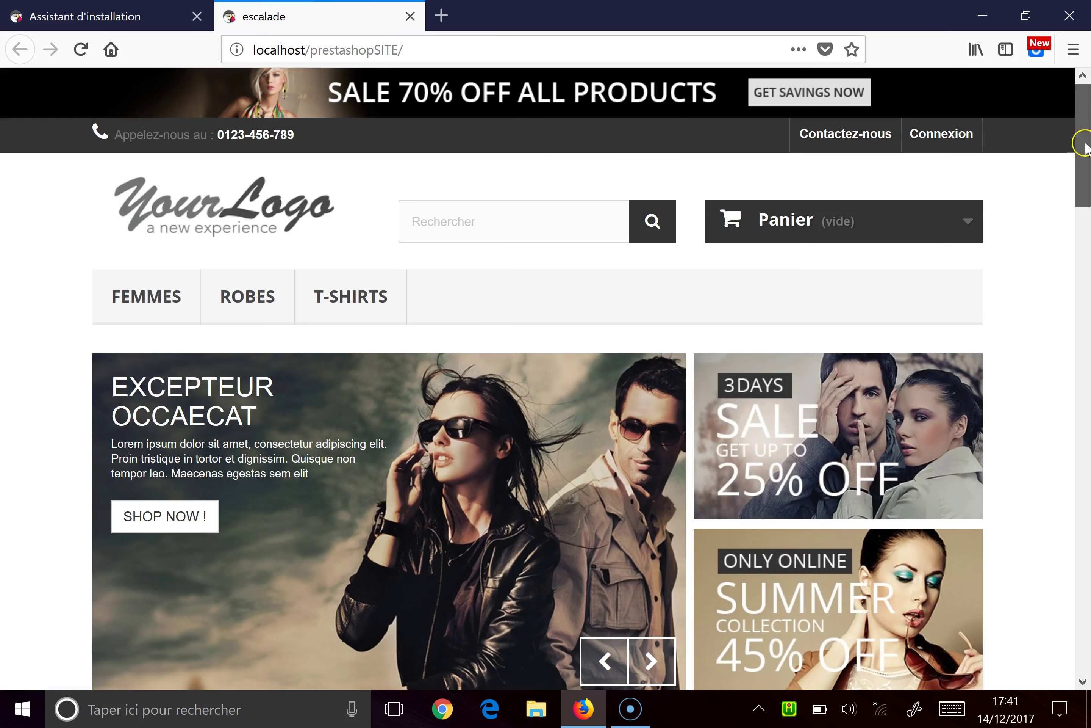
Step: Look over the escalade storefront home page, then return to the Assistant d'installation tab
{"action": "left_click_drag", "start_coordinate": [1085, 145], "coordinate": [1080, 77]}
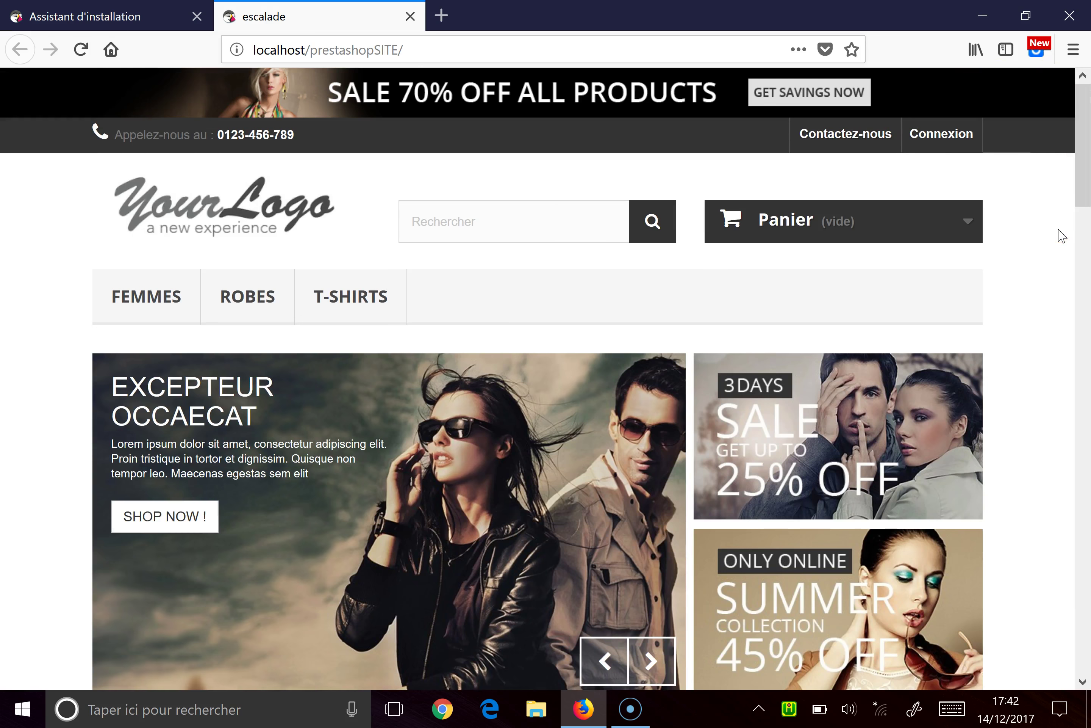
{"action": "key", "text": "alt"}
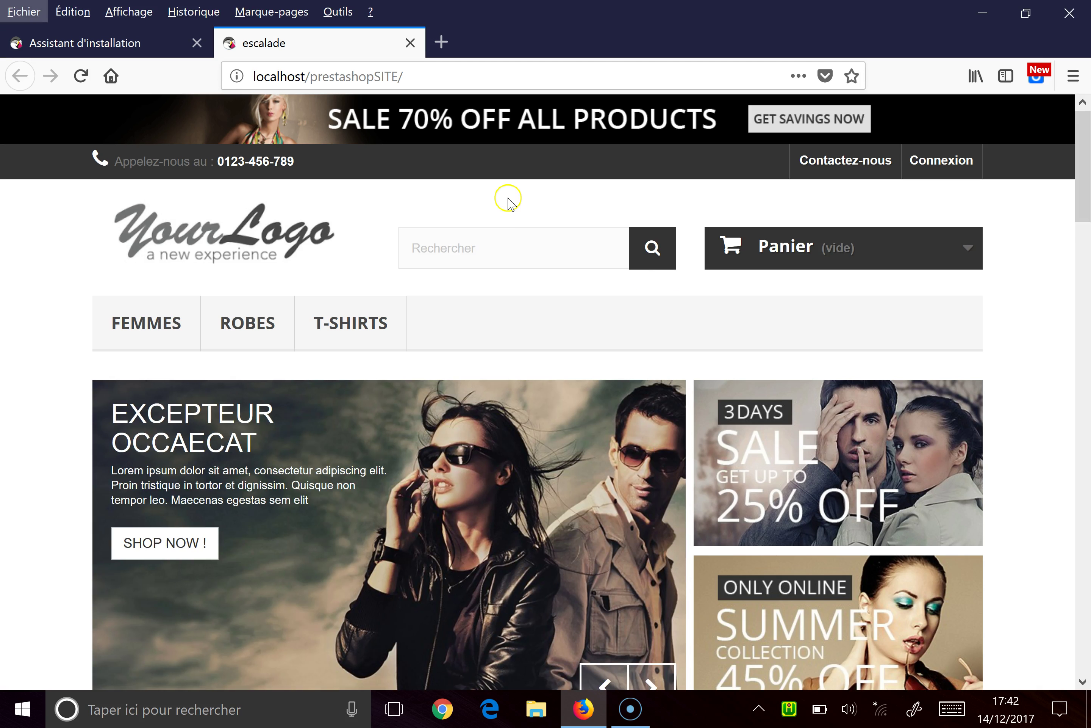
{"action": "left_click", "coordinate": [119, 50]}
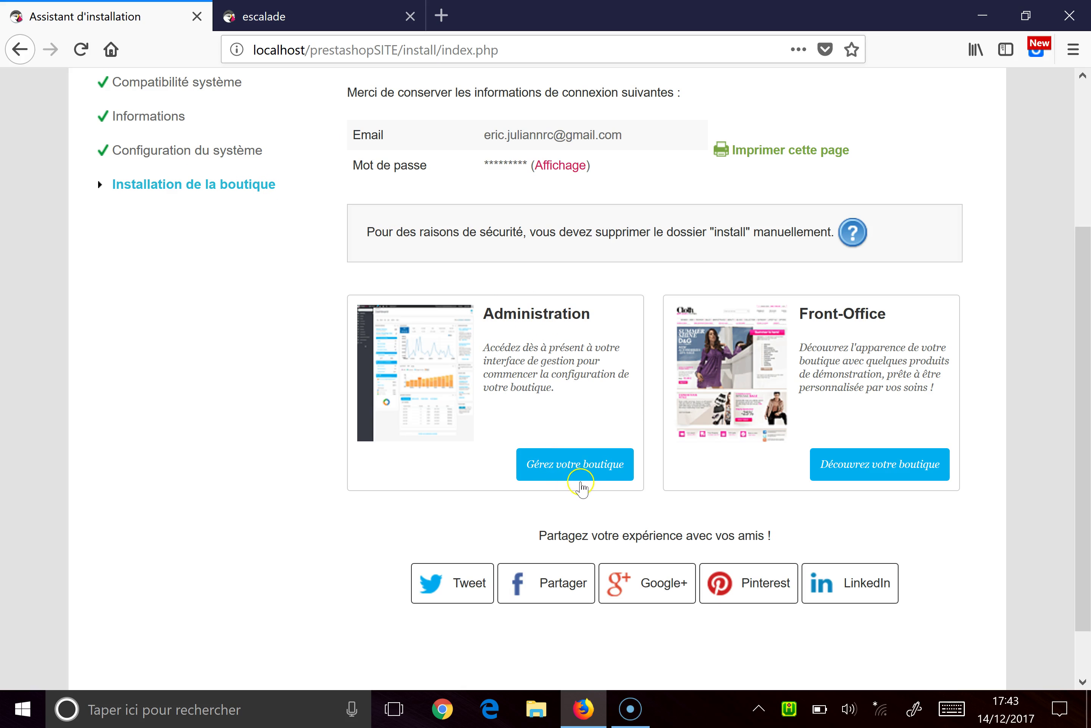
Step: Open the back office via Gérez votre boutique, which blocks login until /install is deleted
{"action": "left_click", "coordinate": [578, 467]}
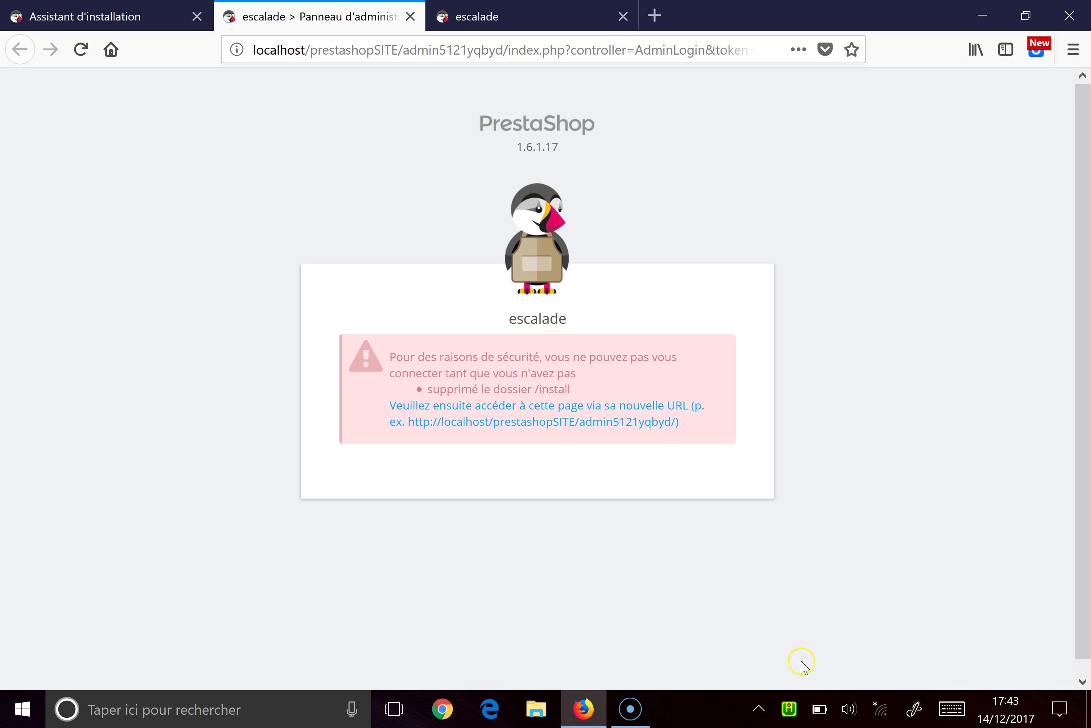
{"action": "left_click", "coordinate": [791, 710]}
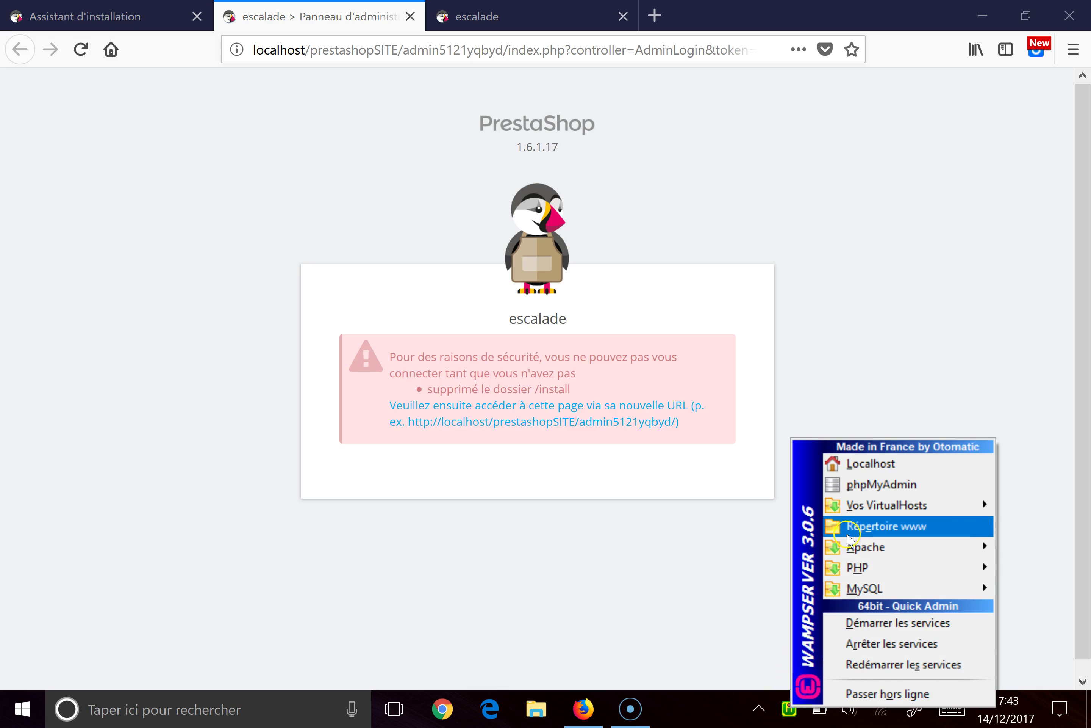
Step: In the www folder's prestashopSITE, rename install to installyrhnfdjsojsoqi
{"action": "left_click", "coordinate": [850, 535]}
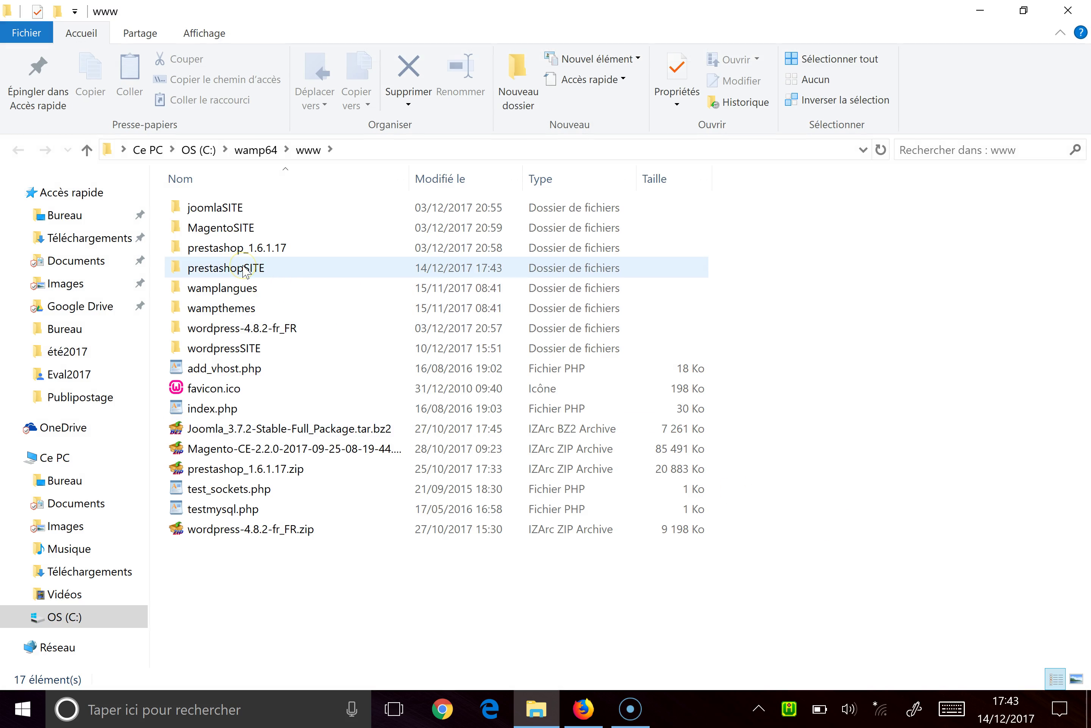
{"action": "double_click", "coordinate": [244, 269]}
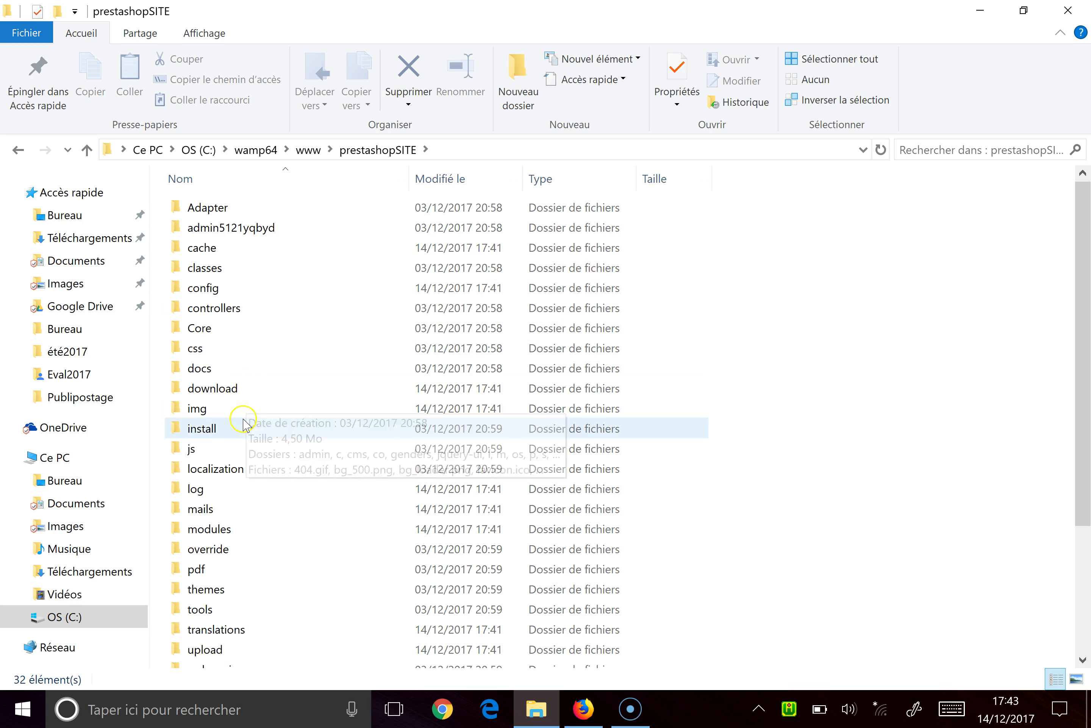
{"action": "left_click", "coordinate": [244, 425]}
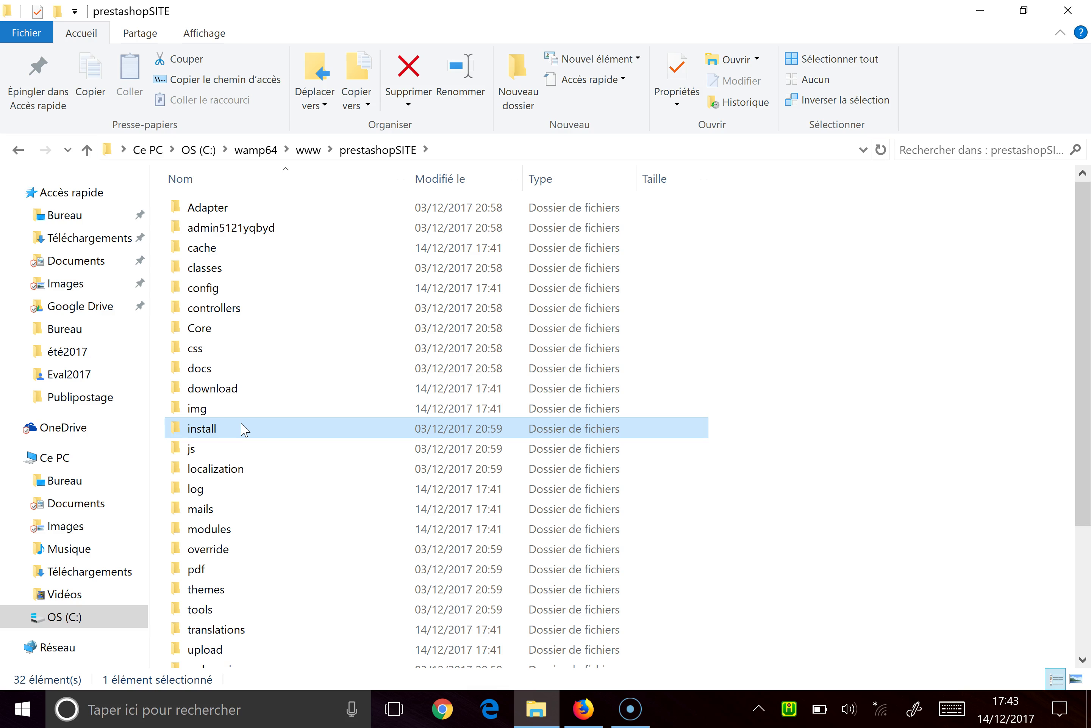
{"action": "left_click", "coordinate": [244, 429]}
{"action": "left_click", "coordinate": [238, 430]}
{"action": "type", "text": "yrhnfdjsojsoqi"}
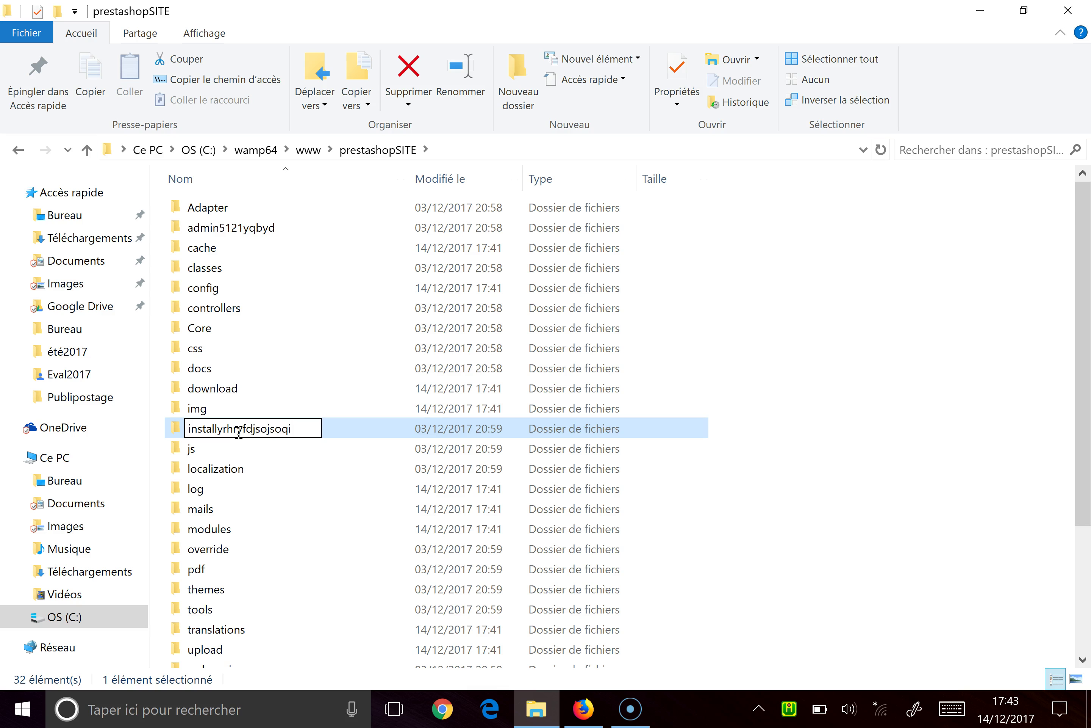
{"action": "key", "text": "Return"}
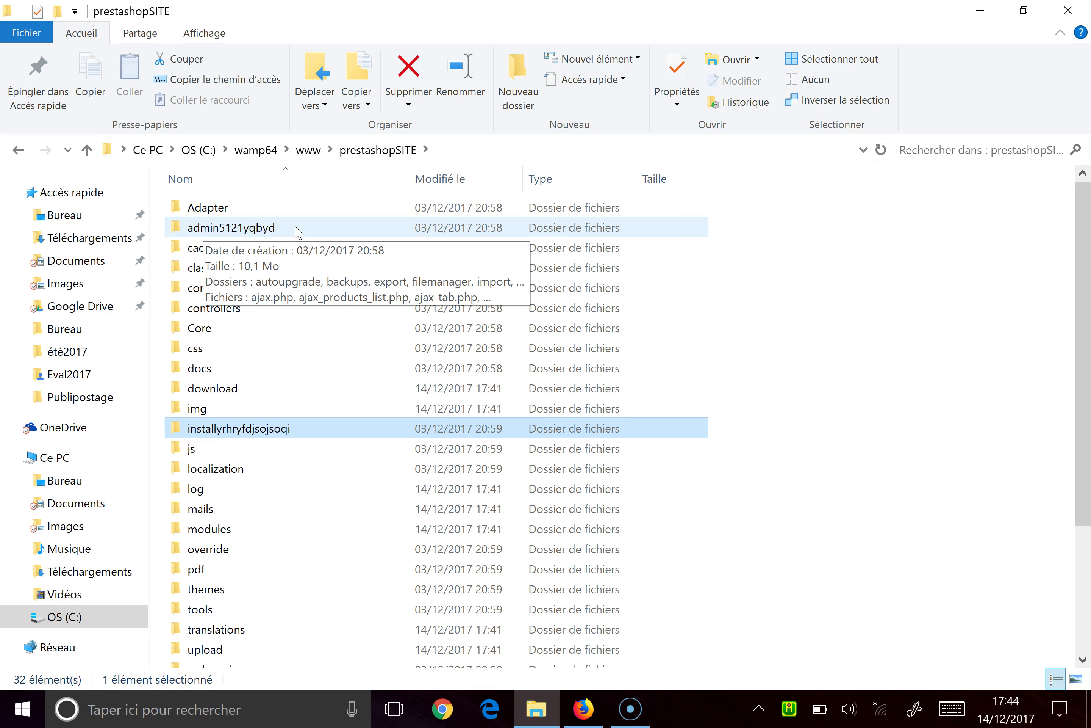
Step: Rename the admin5121yqbyd folder to admin1234 and check both renamed folders
{"action": "left_click", "coordinate": [297, 230]}
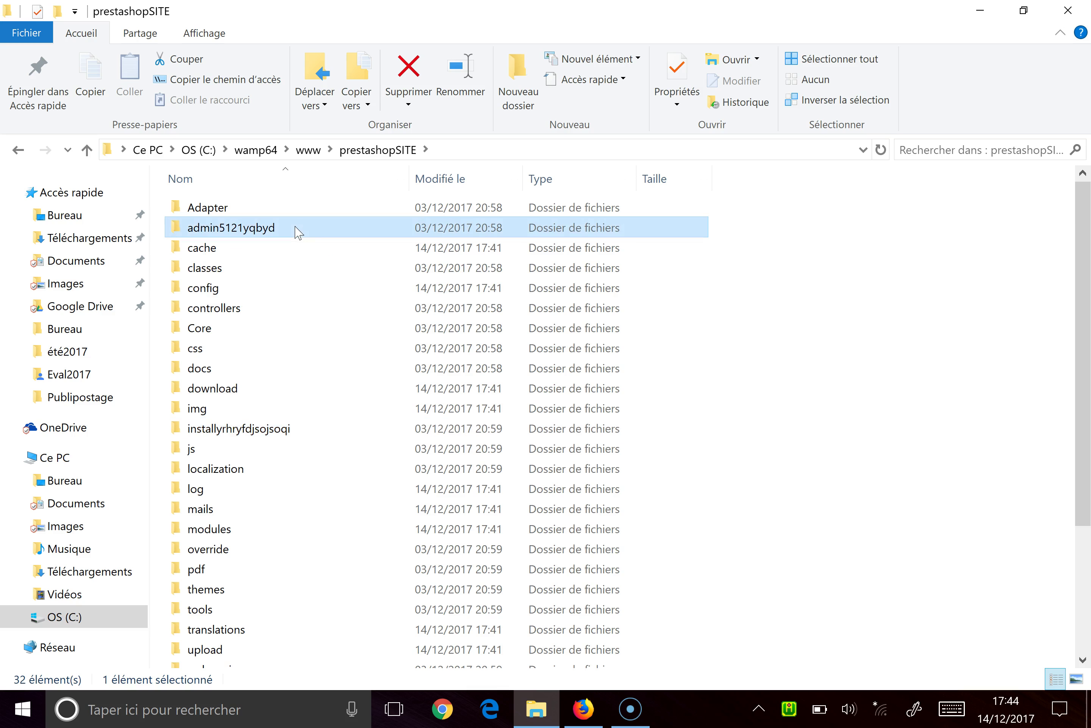
{"action": "left_click", "coordinate": [297, 230]}
{"action": "left_click", "coordinate": [297, 226]}
{"action": "key", "text": "BackSpace"}
{"action": "key", "text": "BackSpace"}
{"action": "key", "text": "BackSpace"}
{"action": "key", "text": "BackSpace"}
{"action": "key", "text": "BackSpace"}
{"action": "key", "text": "BackSpace"}
{"action": "key", "text": "BackSpace"}
{"action": "key", "text": "BackSpace"}
{"action": "key", "text": "BackSpace"}
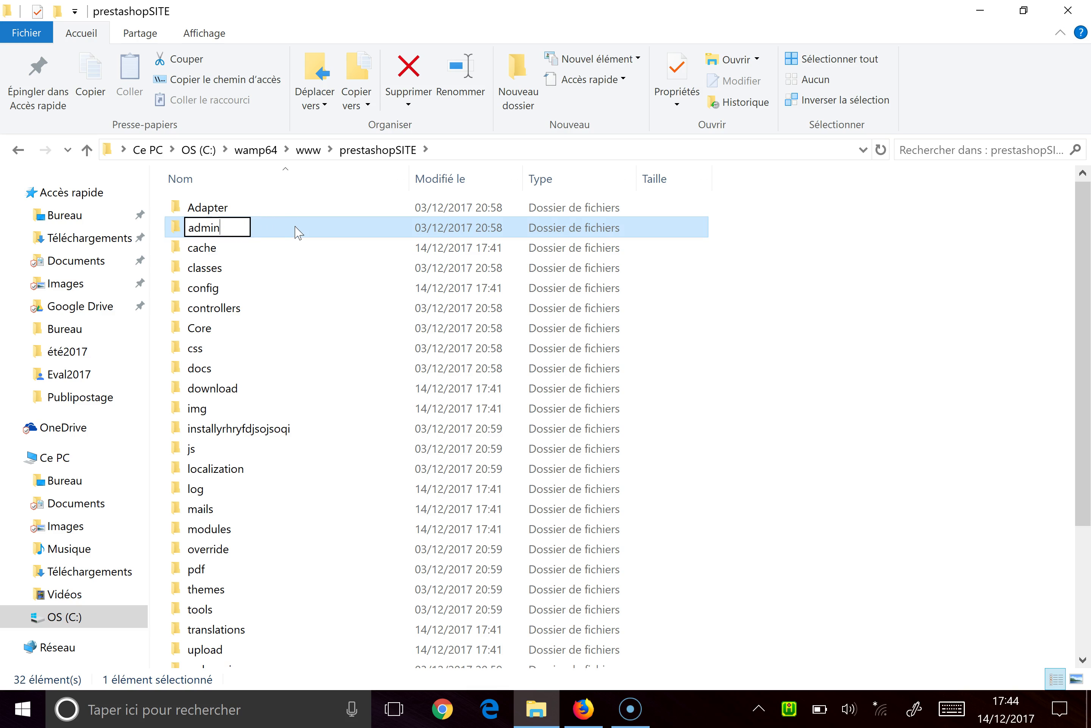
{"action": "type", "text": "1234"}
{"action": "key", "text": "Return"}
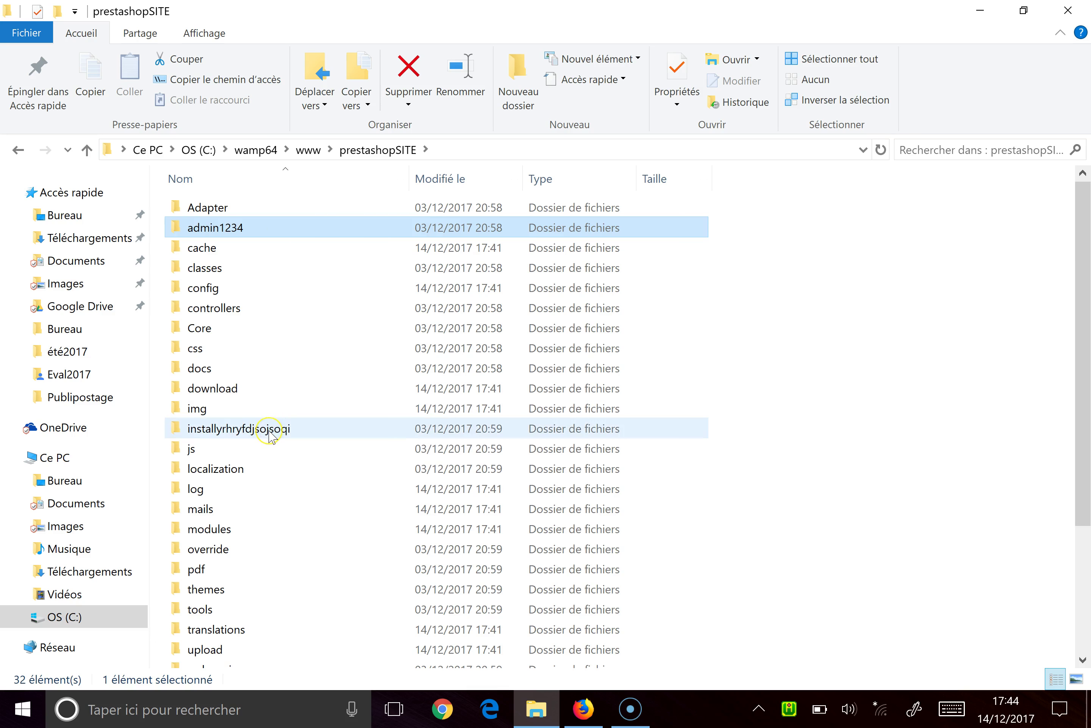
{"action": "left_click", "coordinate": [271, 435]}
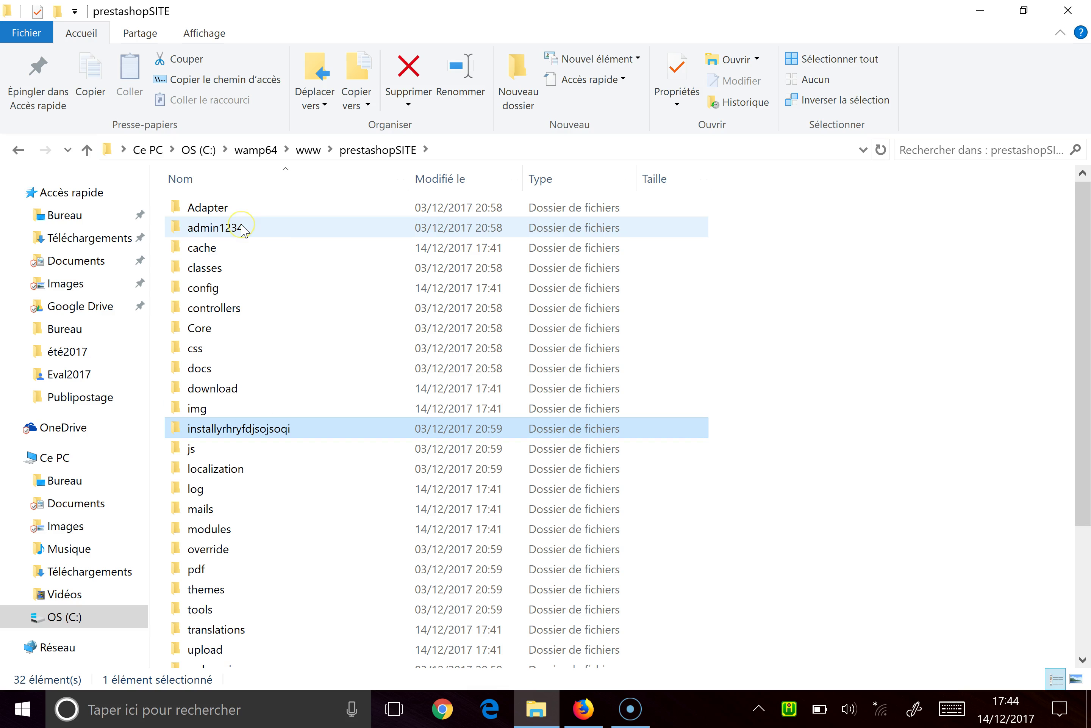
{"action": "left_click", "coordinate": [243, 229]}
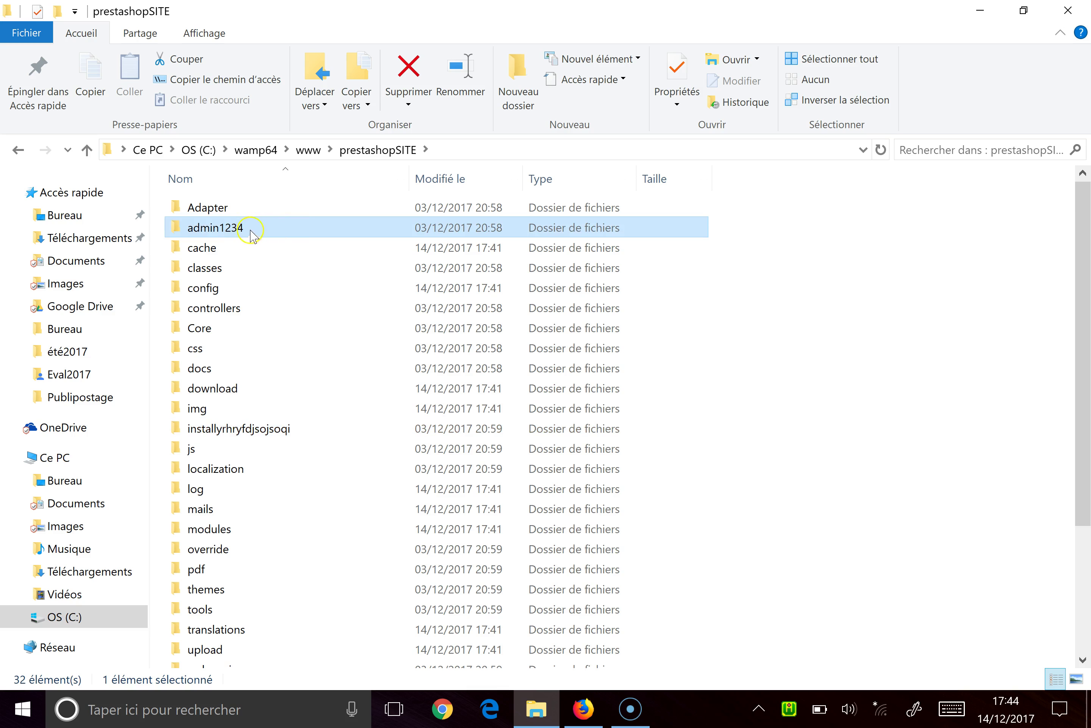
Step: Close the folder window and reload the old back-office login address in Firefox
{"action": "left_click", "coordinate": [1070, 12]}
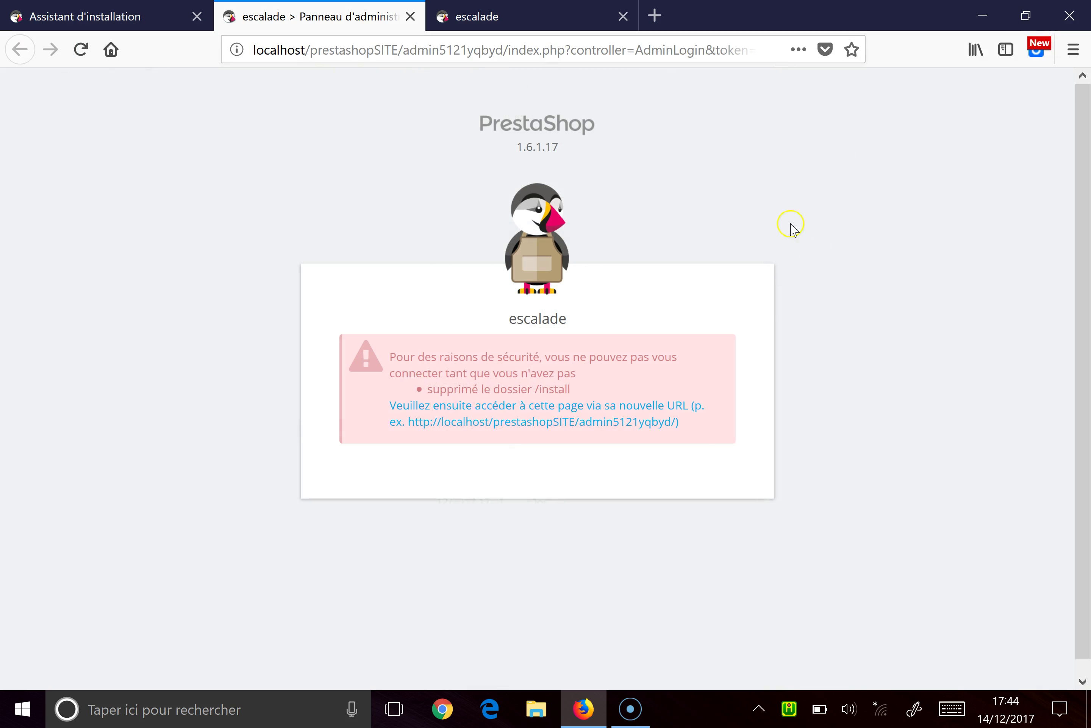
{"action": "left_click", "coordinate": [613, 56]}
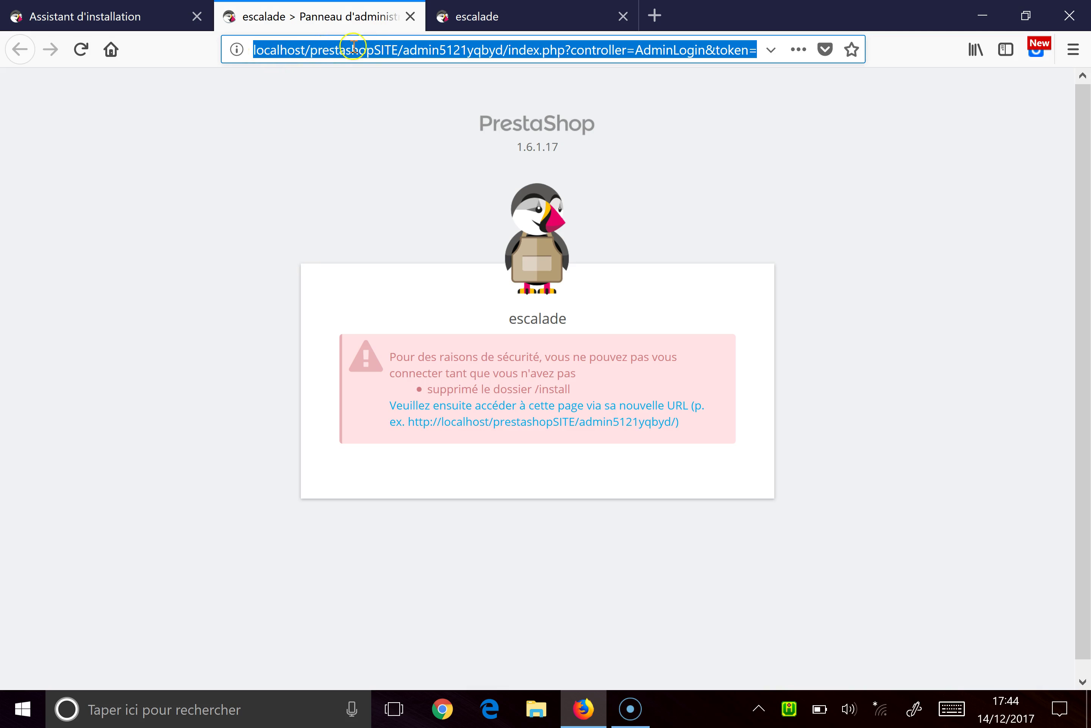
{"action": "left_click_drag", "start_coordinate": [441, 47], "coordinate": [546, 57]}
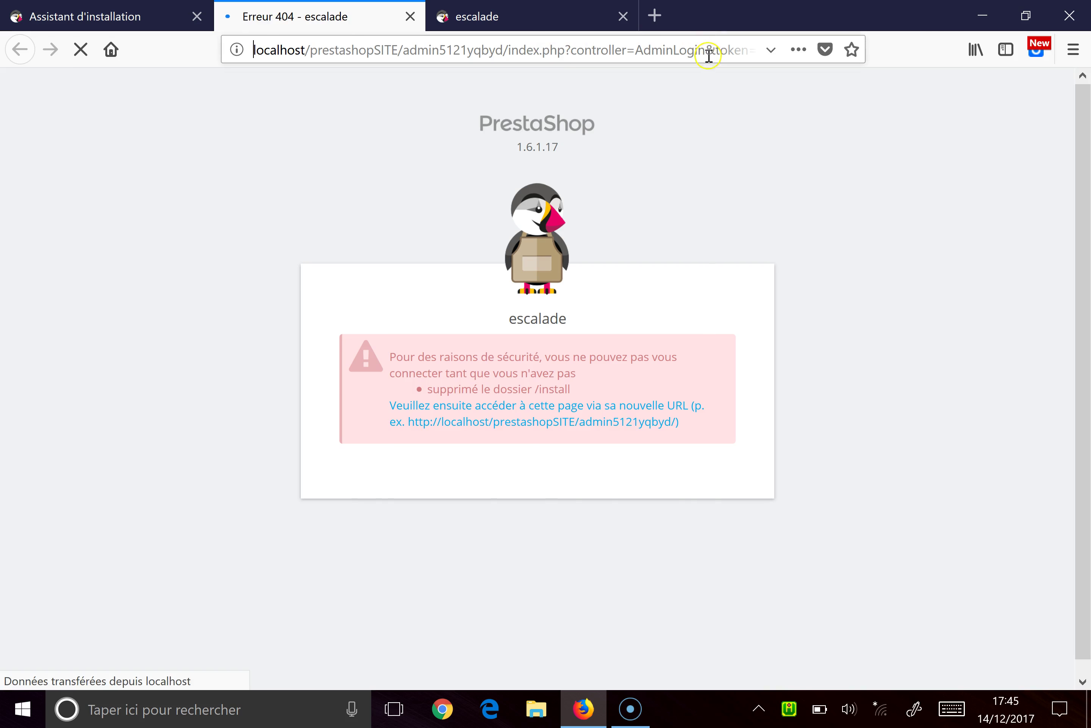
{"action": "left_click", "coordinate": [709, 55]}
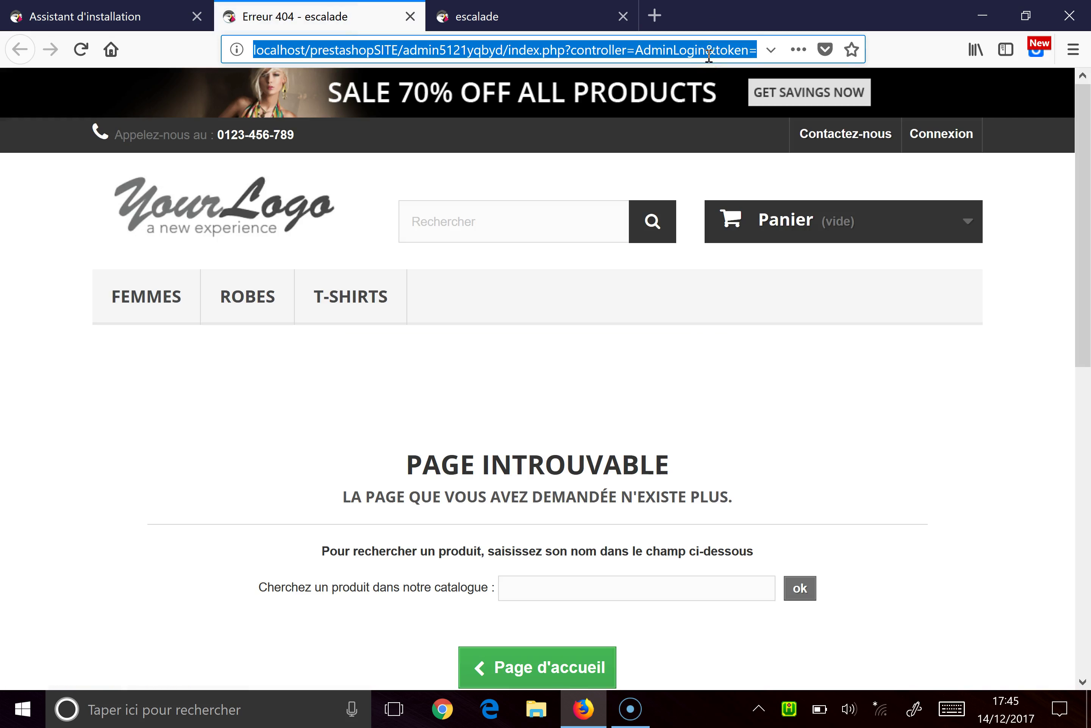
Step: Point the address to localhost/prestashopSITE/admin1234 and load it
{"action": "left_click", "coordinate": [441, 54]}
{"action": "left_click_drag", "start_coordinate": [442, 55], "coordinate": [702, 55]}
{"action": "key", "text": "Delete"}
{"action": "key", "text": "Delete"}
{"action": "key", "text": "Delete"}
{"action": "key", "text": "Delete"}
{"action": "key", "text": "Delete"}
{"action": "key", "text": "Delete"}
{"action": "key", "text": "Delete"}
{"action": "key", "text": "Delete"}
{"action": "key", "text": "Delete"}
{"action": "key", "text": "Delete"}
{"action": "key", "text": "Delete"}
{"action": "key", "text": "Delete"}
{"action": "key", "text": "Delete"}
{"action": "key", "text": "Delete"}
{"action": "key", "text": "Delete"}
{"action": "key", "text": "Delete"}
{"action": "key", "text": "Delete"}
{"action": "key", "text": "Delete"}
{"action": "key", "text": "Delete"}
{"action": "key", "text": "Delete"}
{"action": "key", "text": "Delete"}
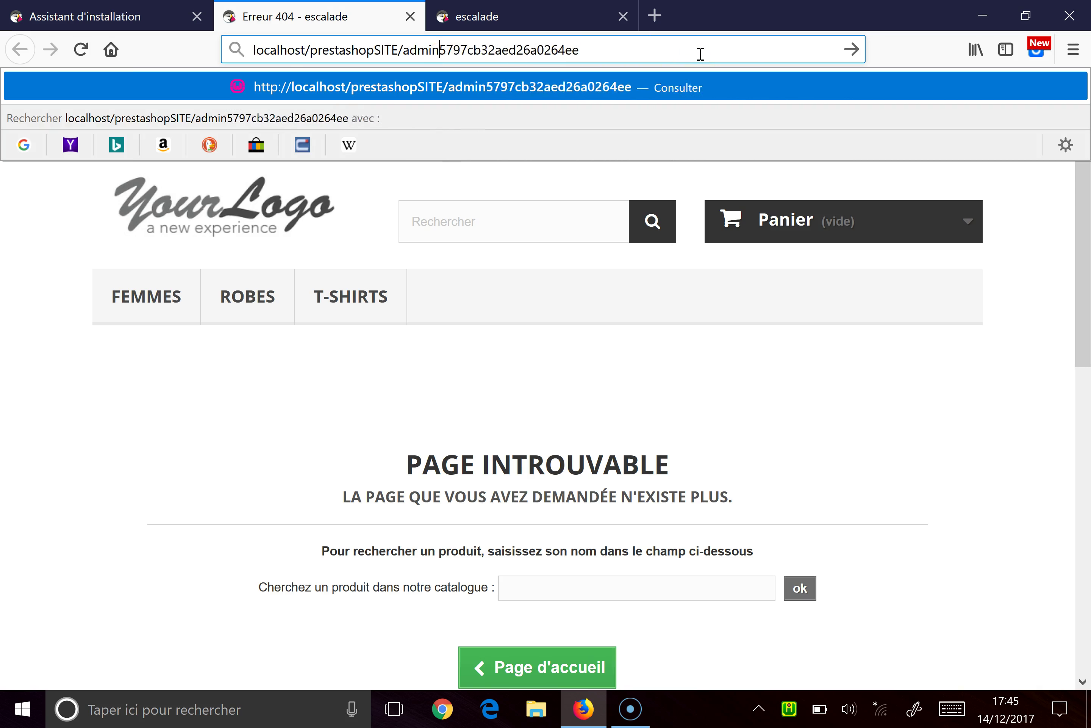
{"action": "key", "text": "Delete"}
{"action": "key", "text": "Delete"}
{"action": "key", "text": "Delete"}
{"action": "key", "text": "Delete"}
{"action": "key", "text": "Delete"}
{"action": "type", "text": "1234"}
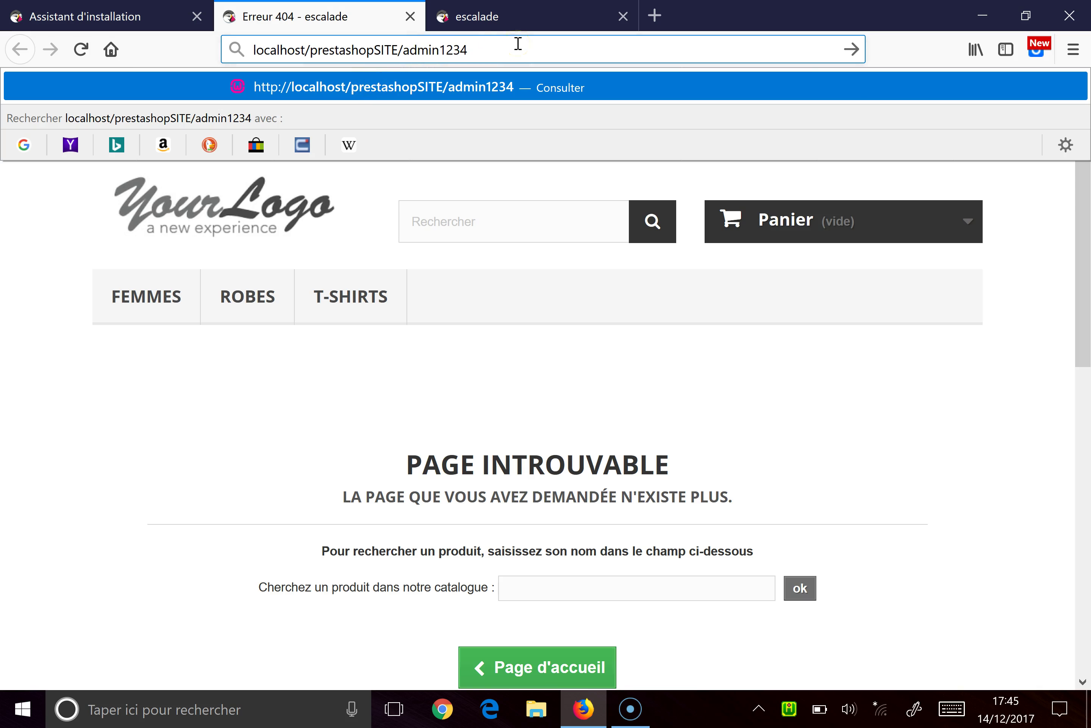
{"action": "key", "text": "Return"}
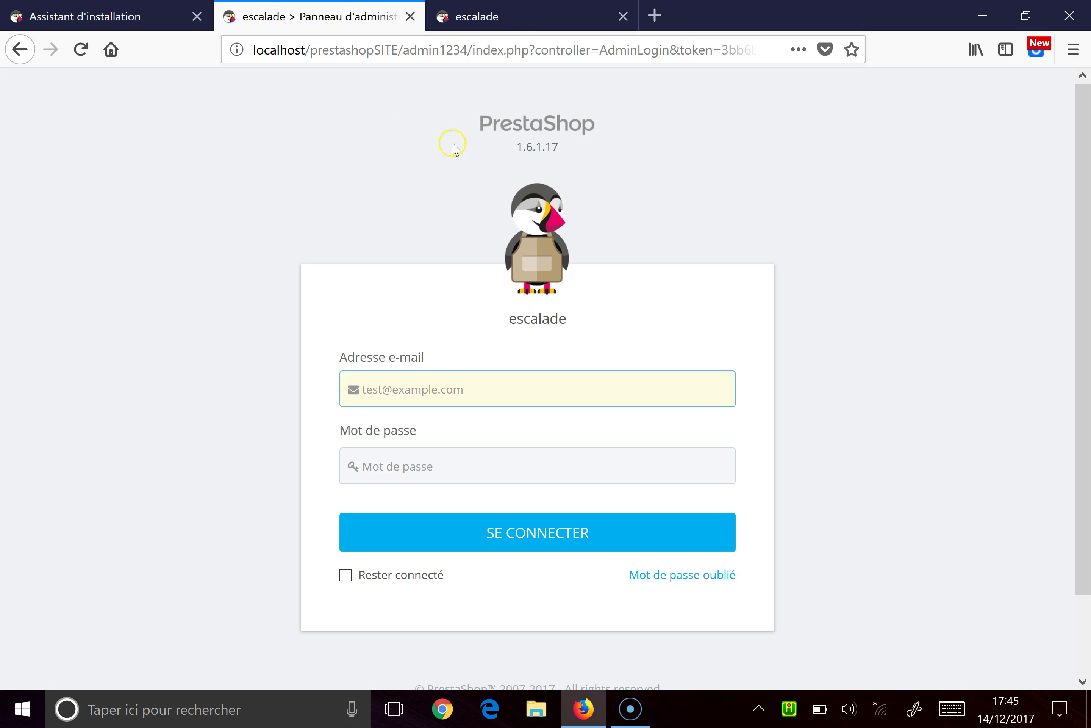
Step: Log in with the saved account e-mail and password, with Rester connecté ticked
{"action": "left_click", "coordinate": [499, 389]}
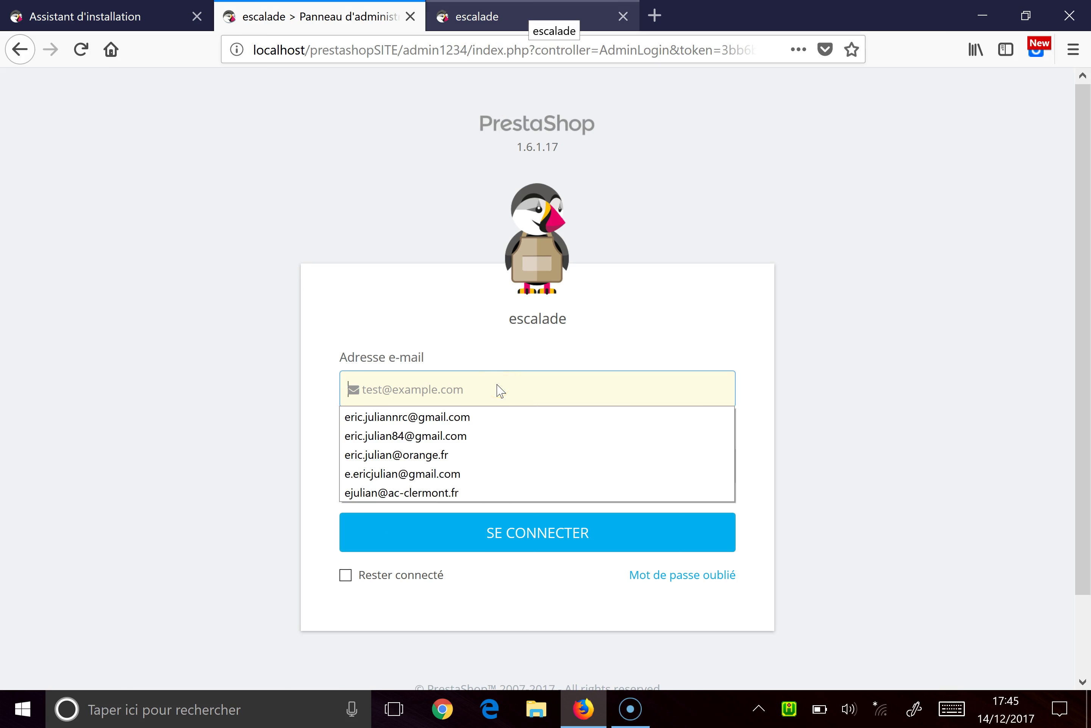
{"action": "left_click", "coordinate": [464, 416]}
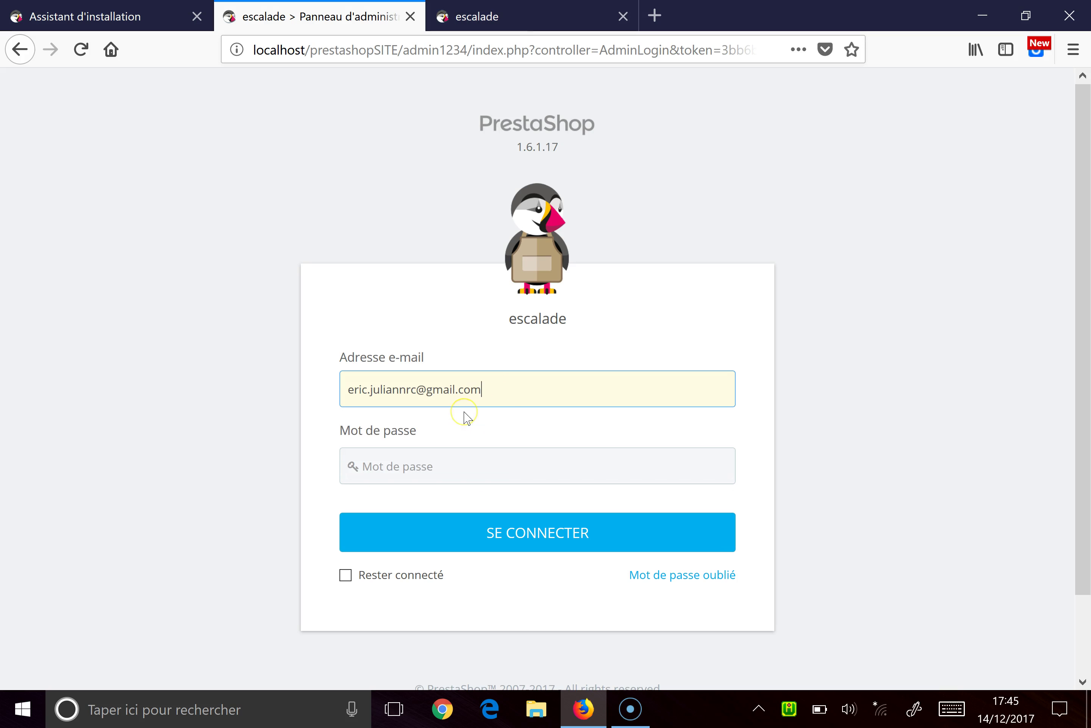
{"action": "left_click", "coordinate": [426, 469]}
{"action": "type", "text": "••"}
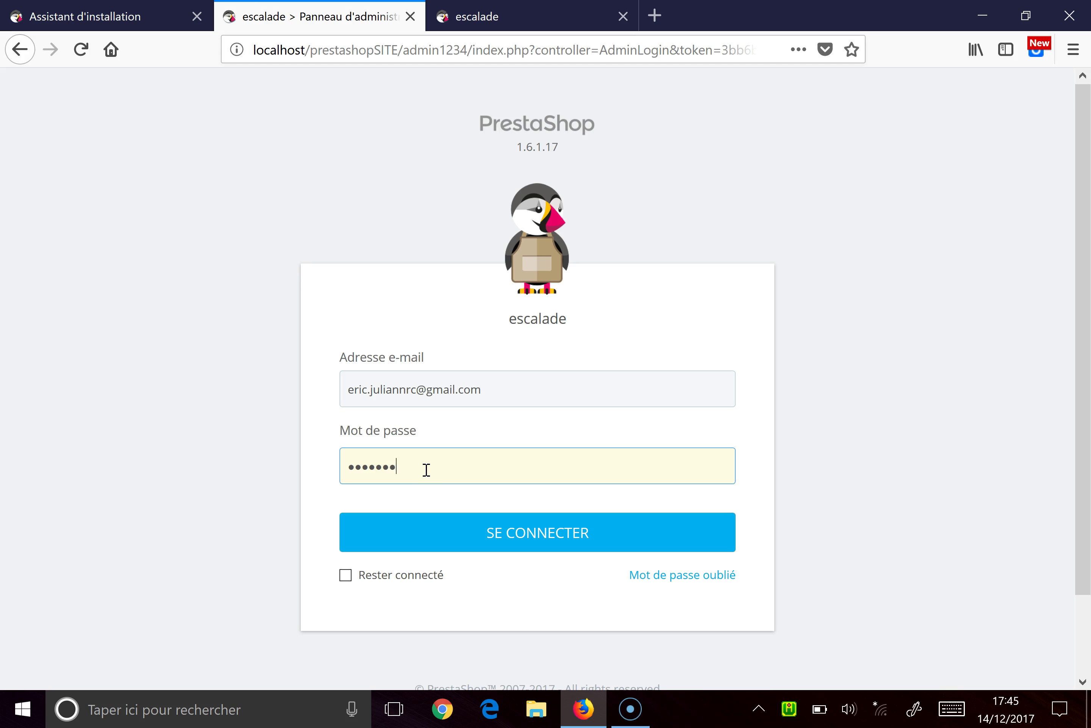
{"action": "left_click", "coordinate": [346, 575]}
{"action": "left_click", "coordinate": [437, 543]}
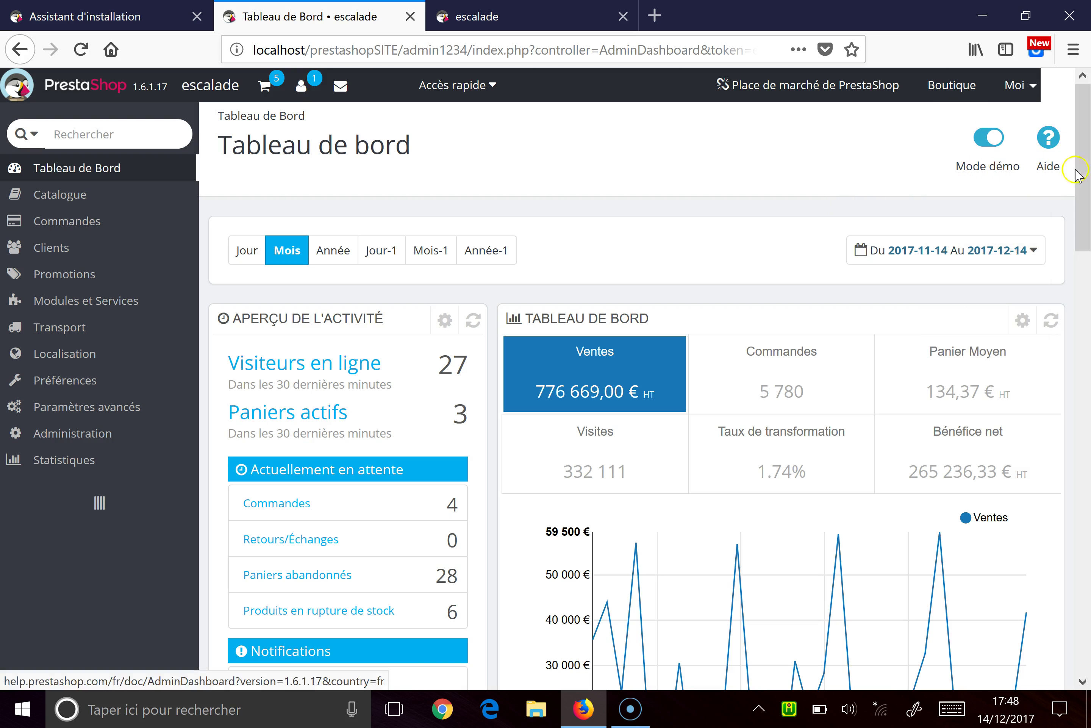
Step: Turn the dashboard's Mode démo off to see real figures, then back on
{"action": "left_click_drag", "start_coordinate": [1085, 158], "coordinate": [1049, 138]}
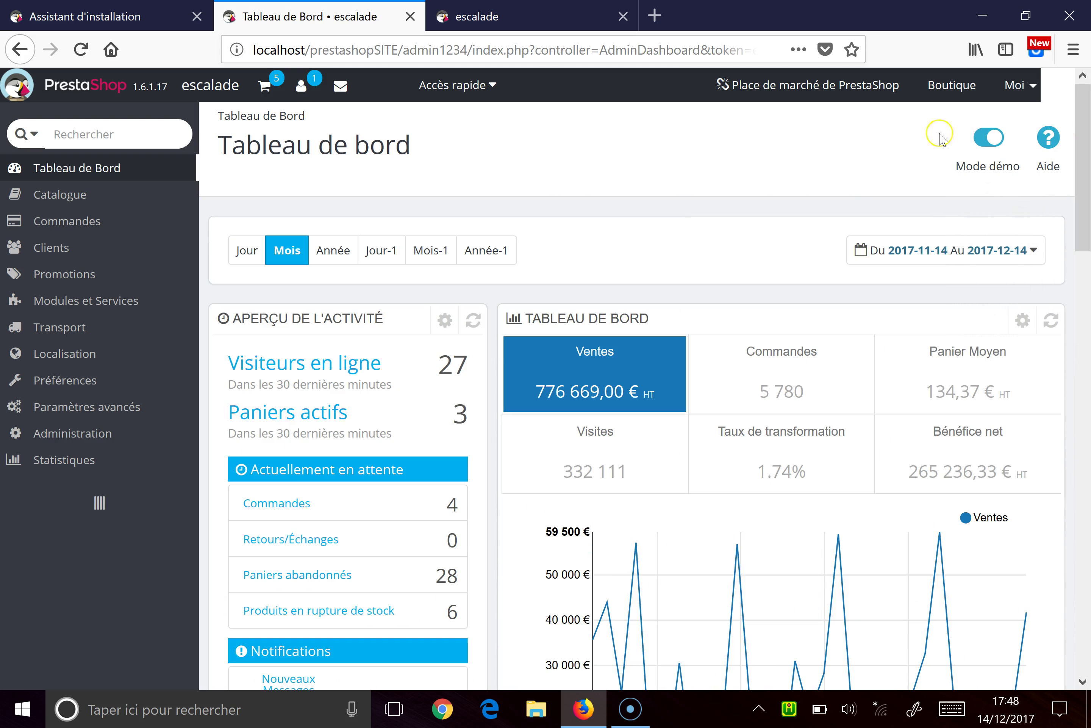
{"action": "left_click", "coordinate": [984, 146]}
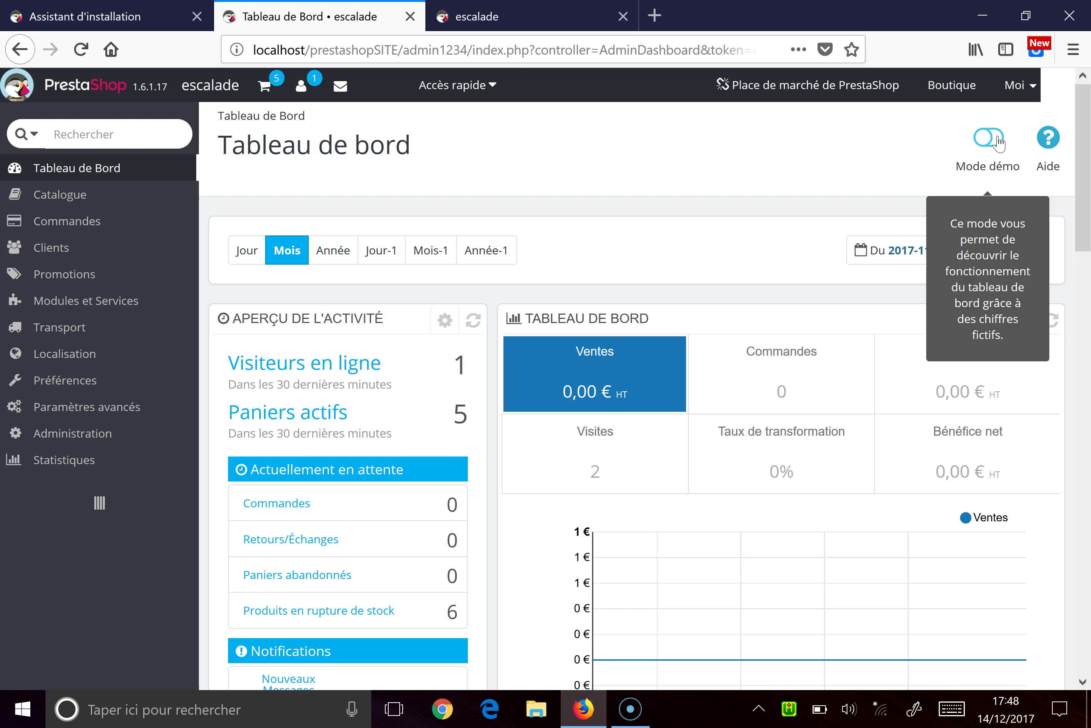
{"action": "left_click", "coordinate": [998, 141]}
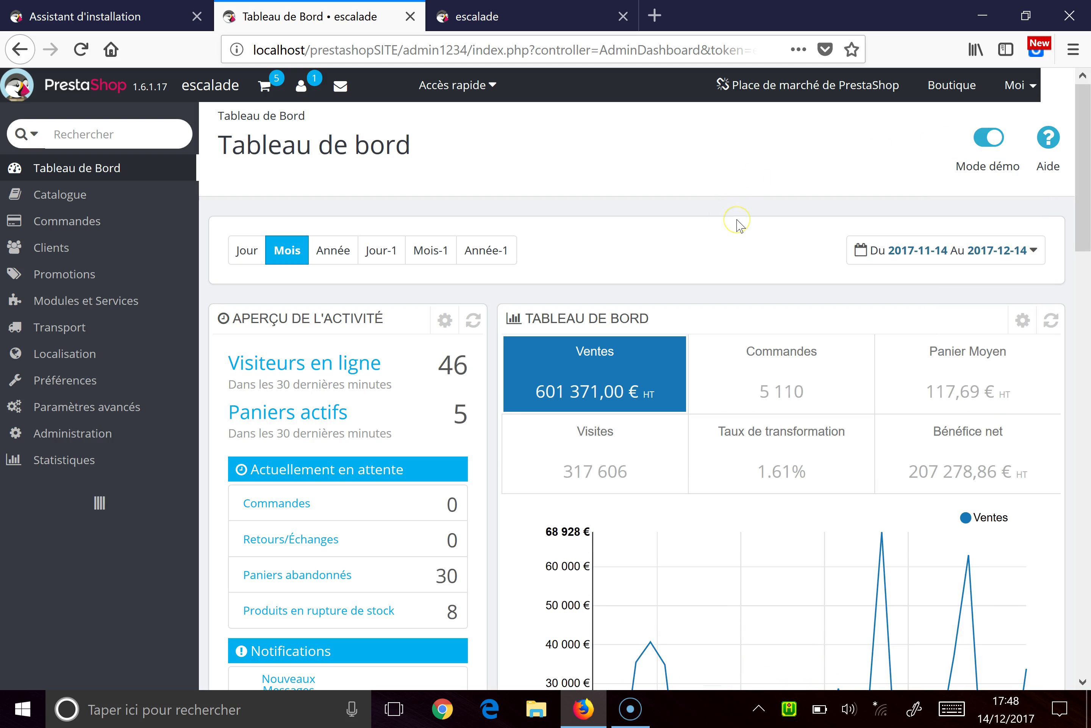
Step: Bring up the escalade storefront home page in its browser tab
{"action": "mouse_move", "coordinate": [139, 206]}
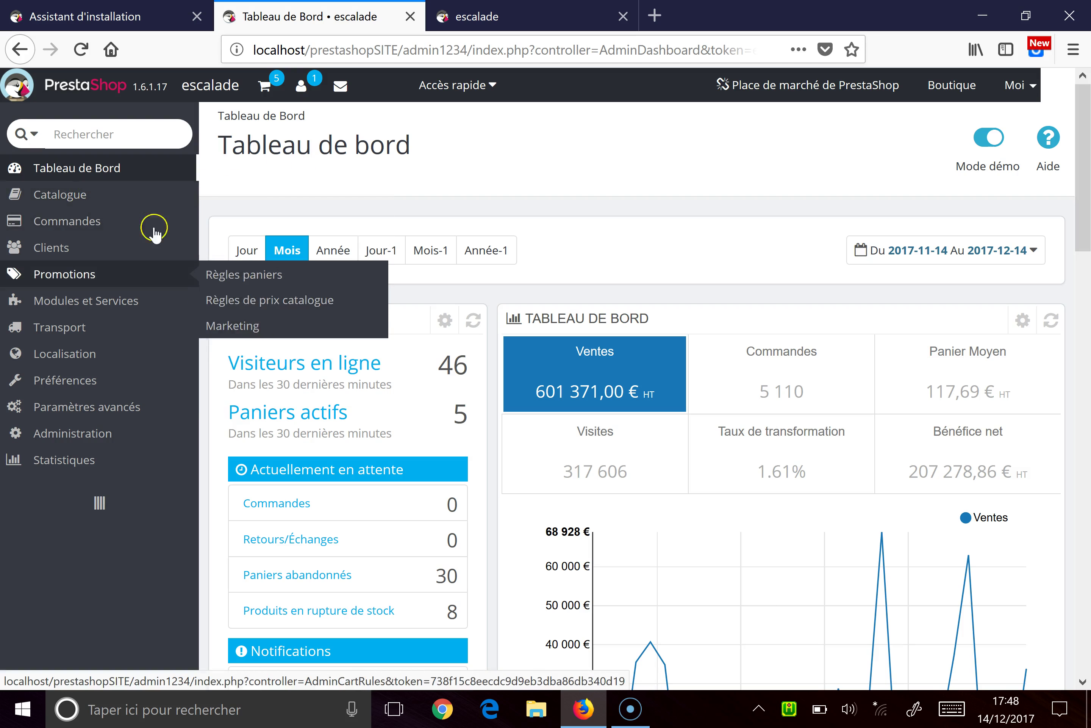
{"action": "mouse_move", "coordinate": [106, 227]}
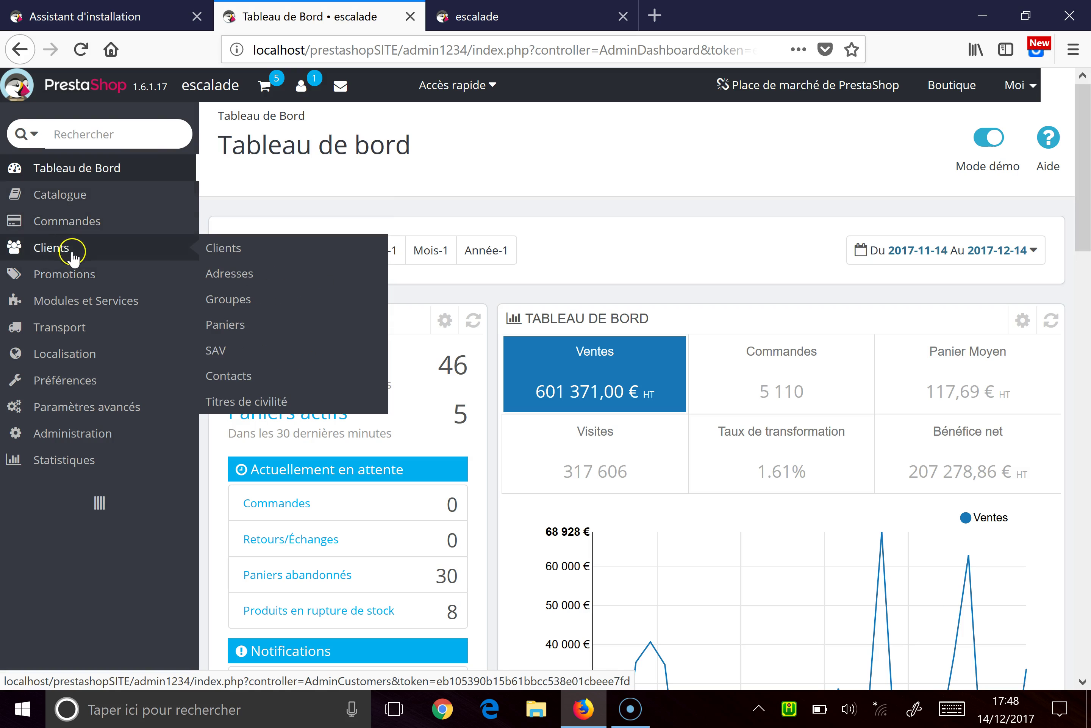
{"action": "mouse_move", "coordinate": [74, 279]}
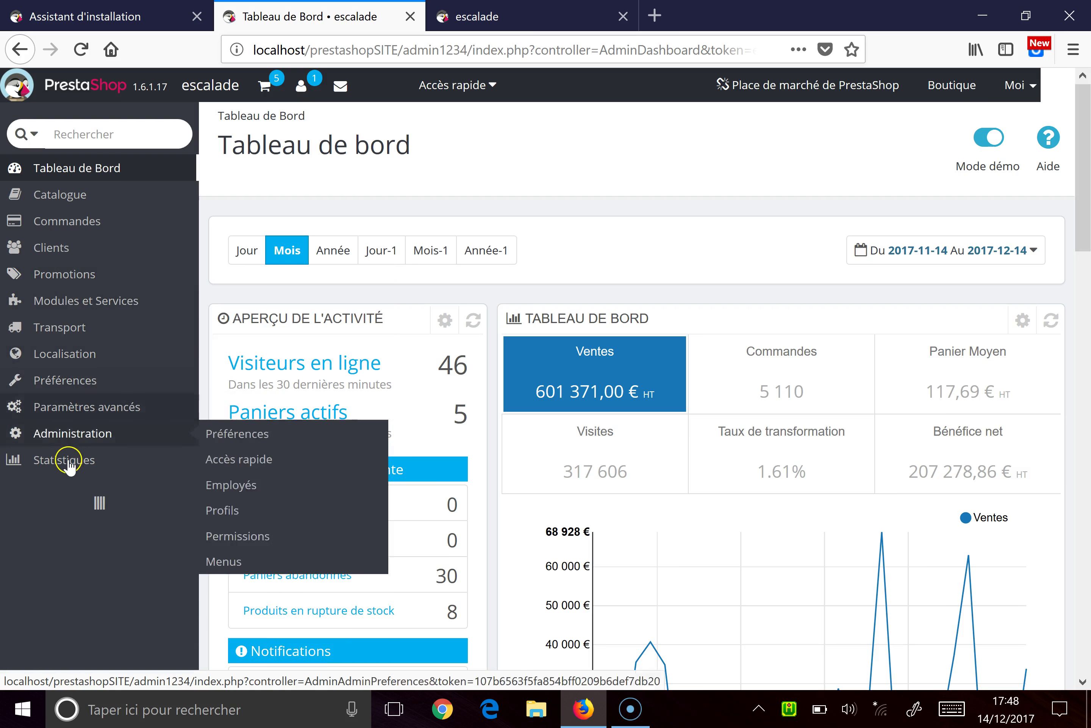
{"action": "mouse_move", "coordinate": [73, 463]}
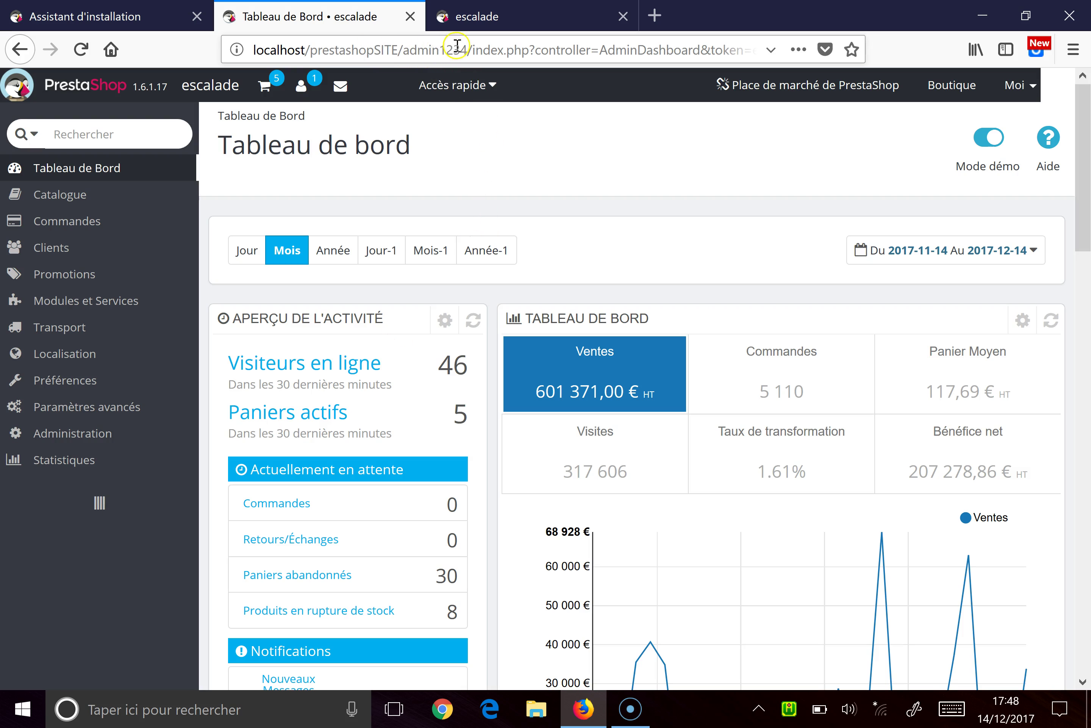
{"action": "left_click", "coordinate": [485, 27]}
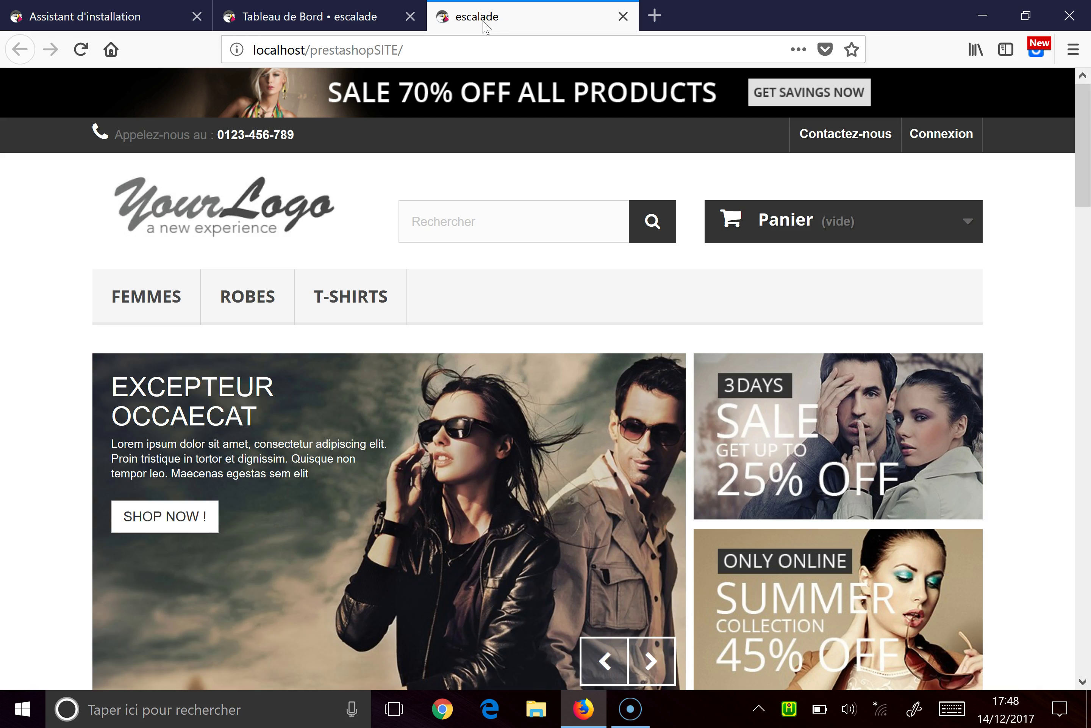